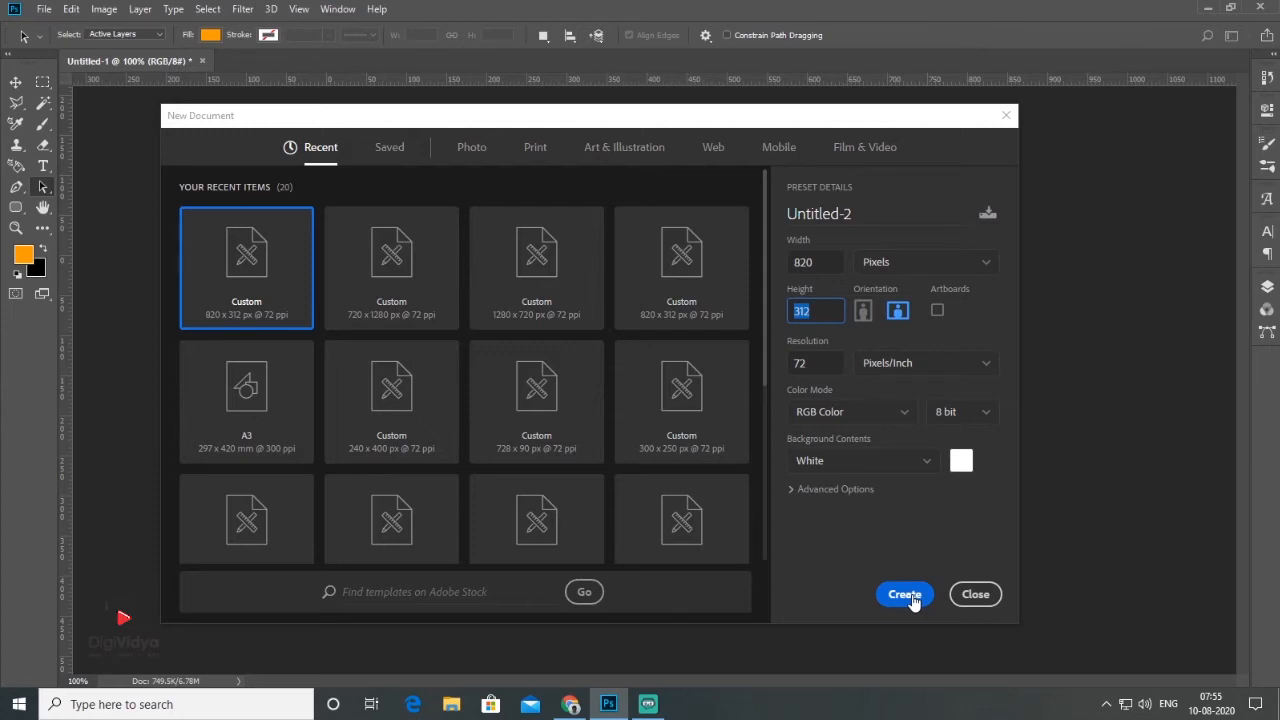
Step: Create the 820 × 312 px document with a white background and place the summer-pool-woman-red image from the Pics folder
click(904, 595)
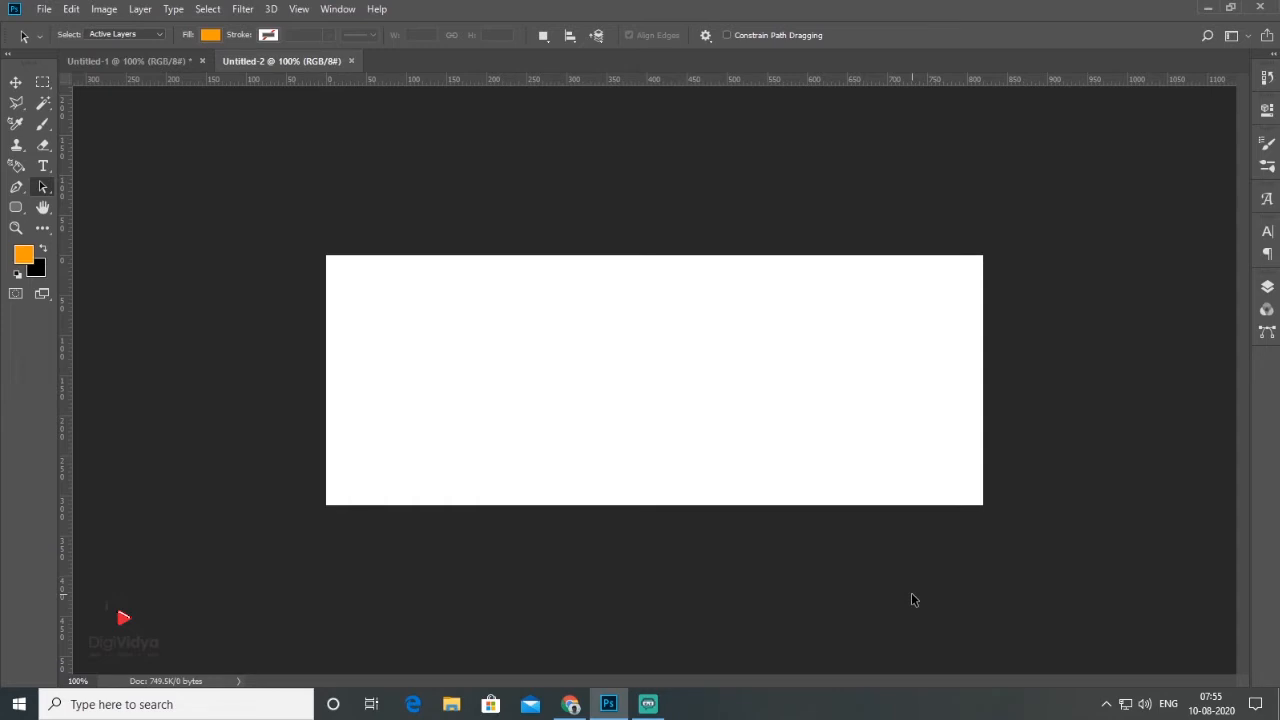
click(42, 9)
click(127, 314)
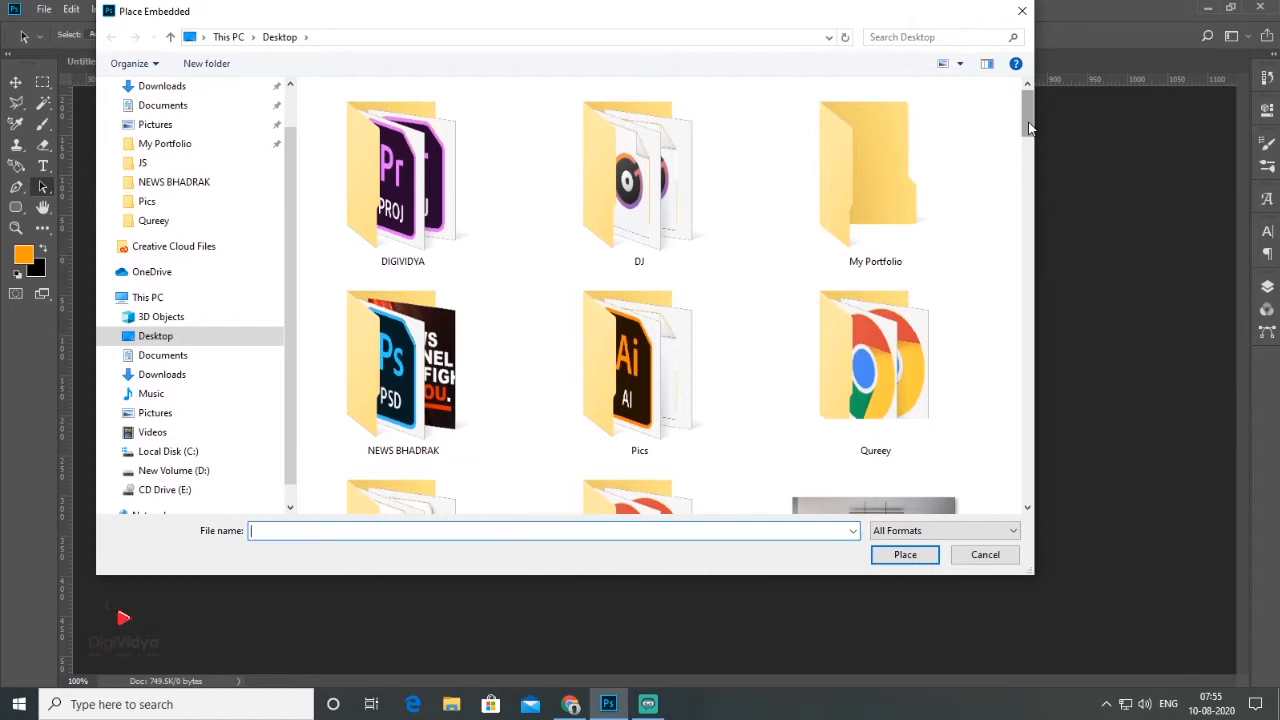
scroll(1030, 127, down, 2)
double_click(640, 265)
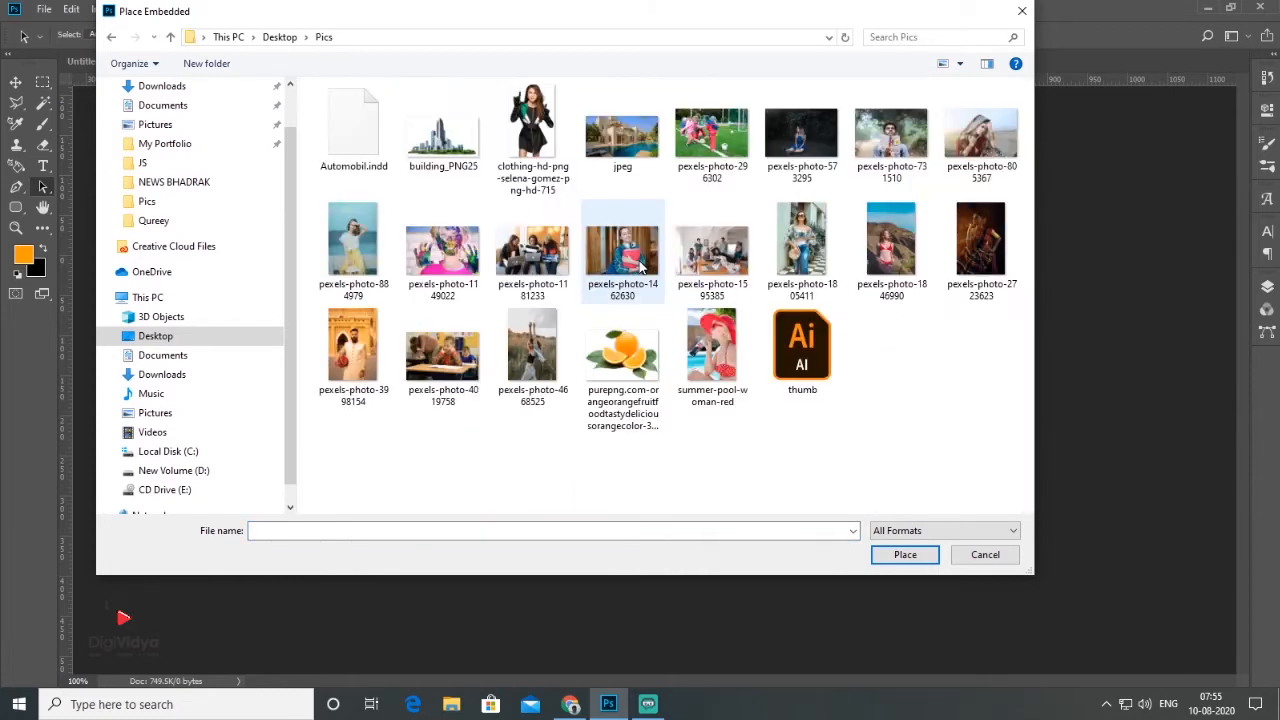
double_click(707, 346)
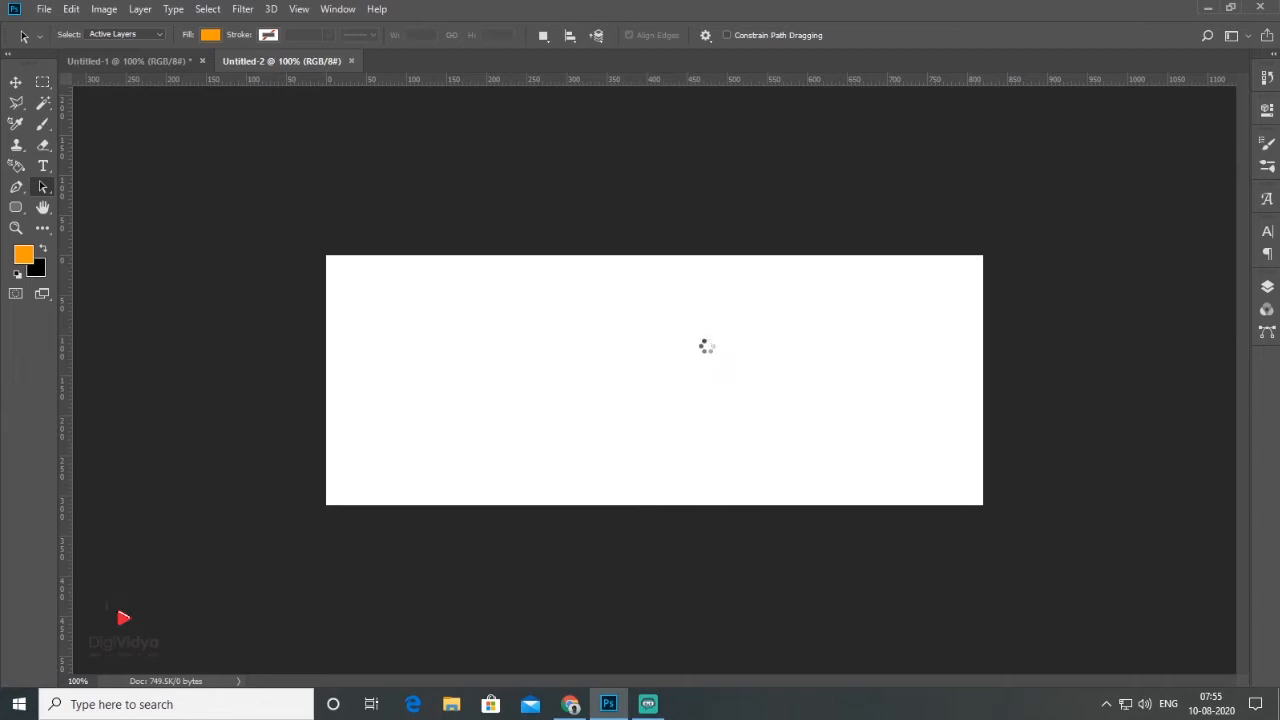
Step: Scale the placed photo to about 20.4% and position it to cover the left end of the canvas
drag(480, 505, 595, 577)
drag(510, 450, 521, 388)
drag(562, 192, 568, 179)
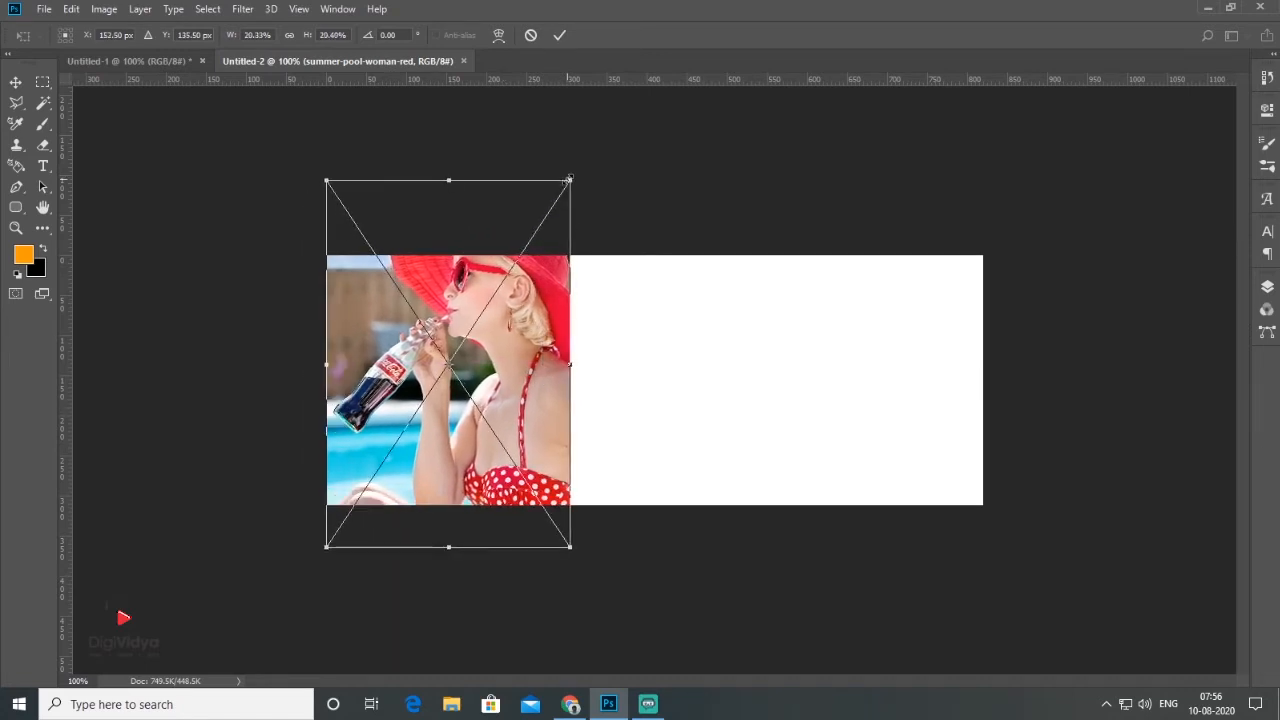
key(Return)
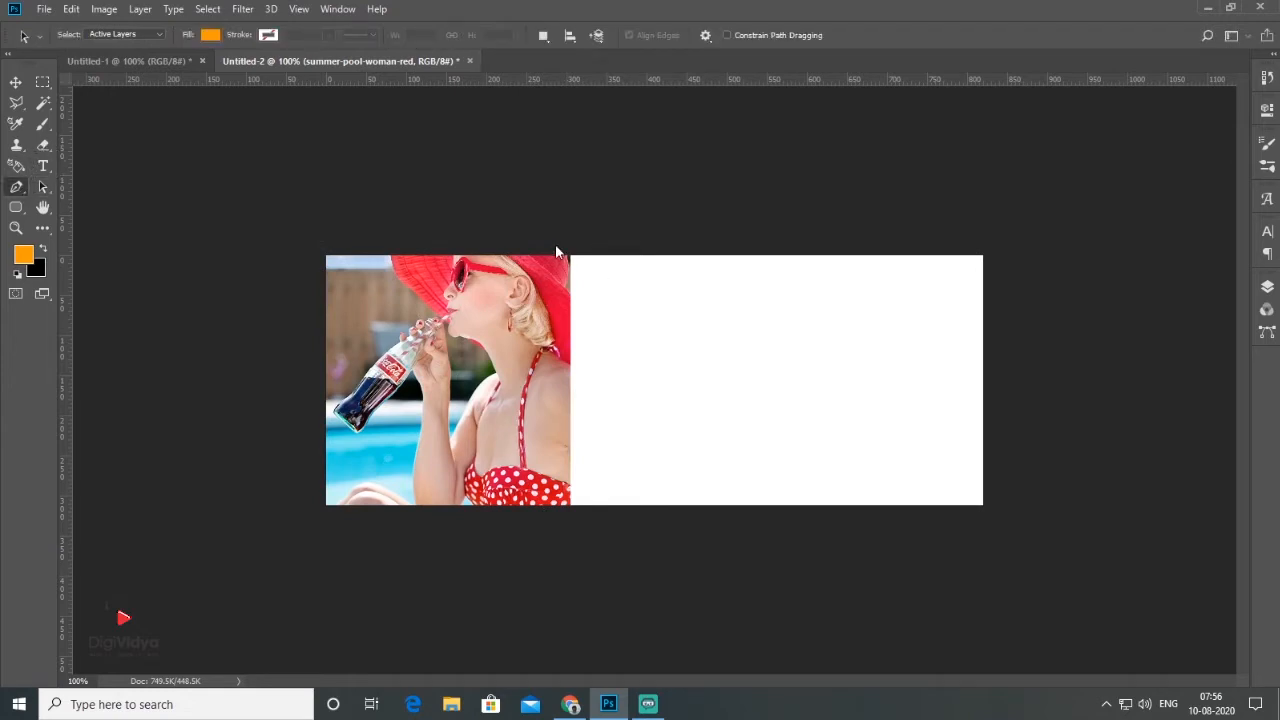
Step: Select a narrow wedge tapering downward along the photo's right edge with the Polygonal Lasso and add a new layer
click(15, 104)
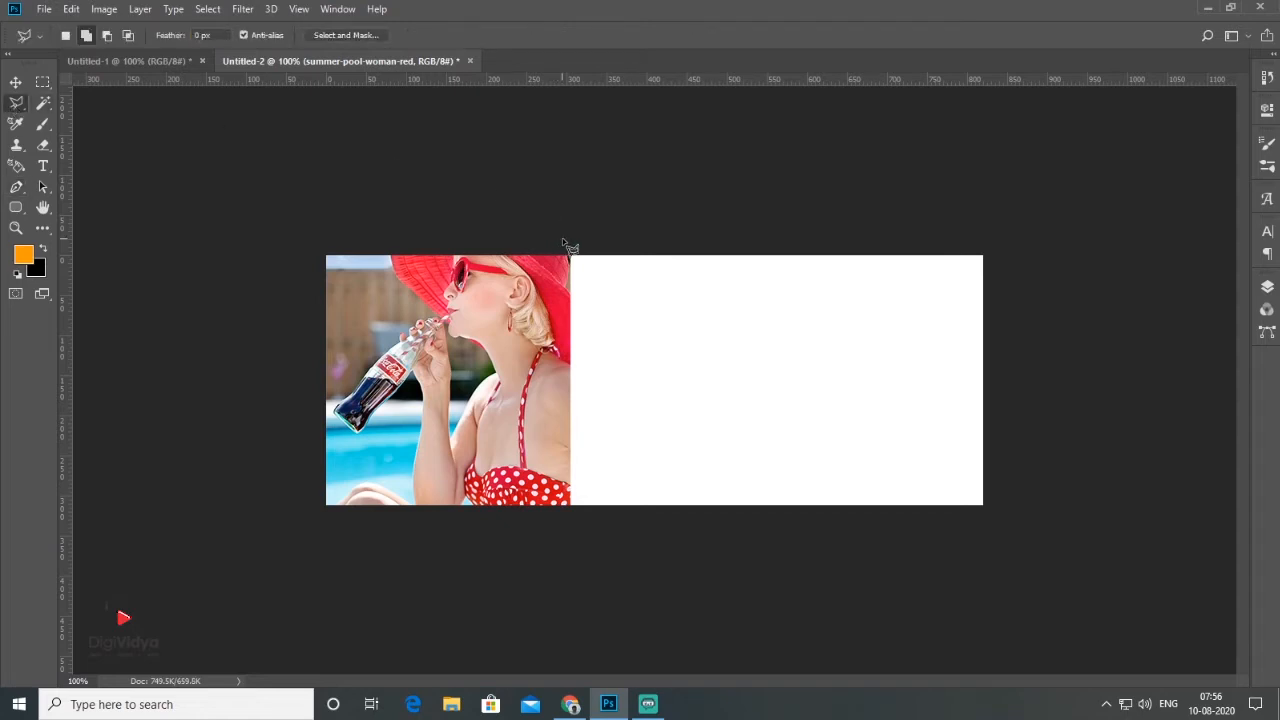
click(600, 240)
double_click(570, 505)
click(1267, 286)
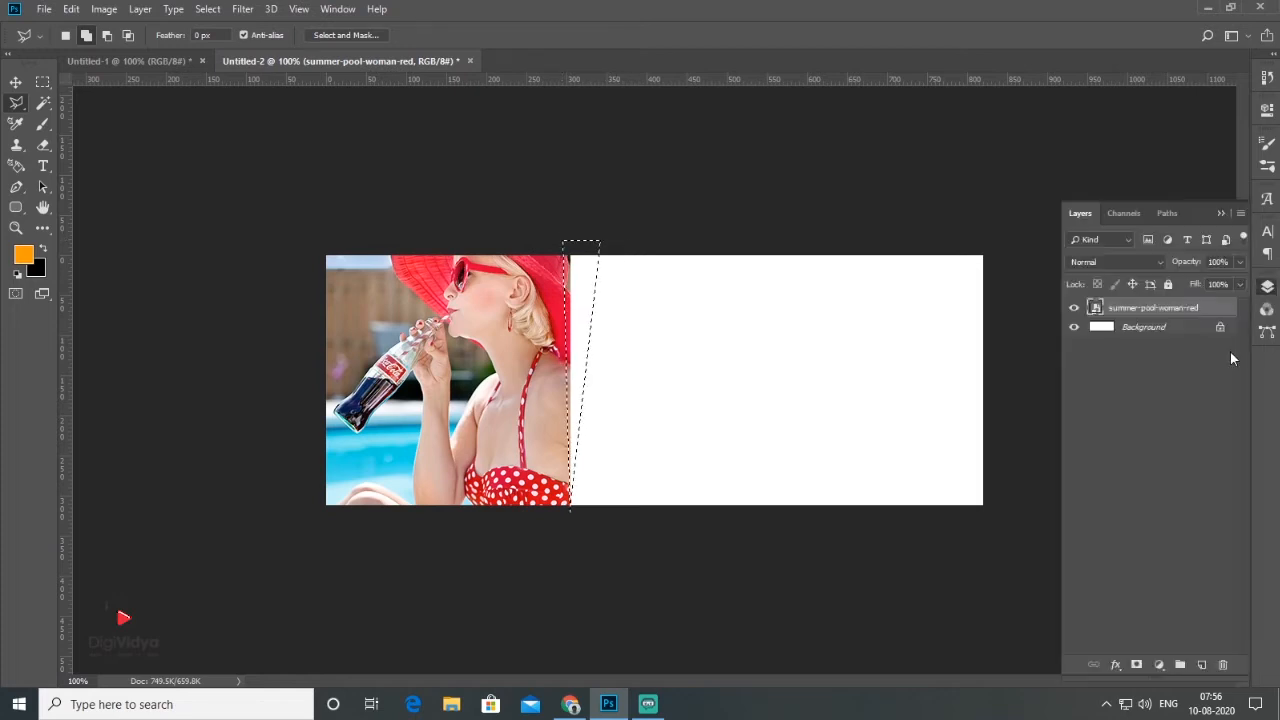
click(1201, 664)
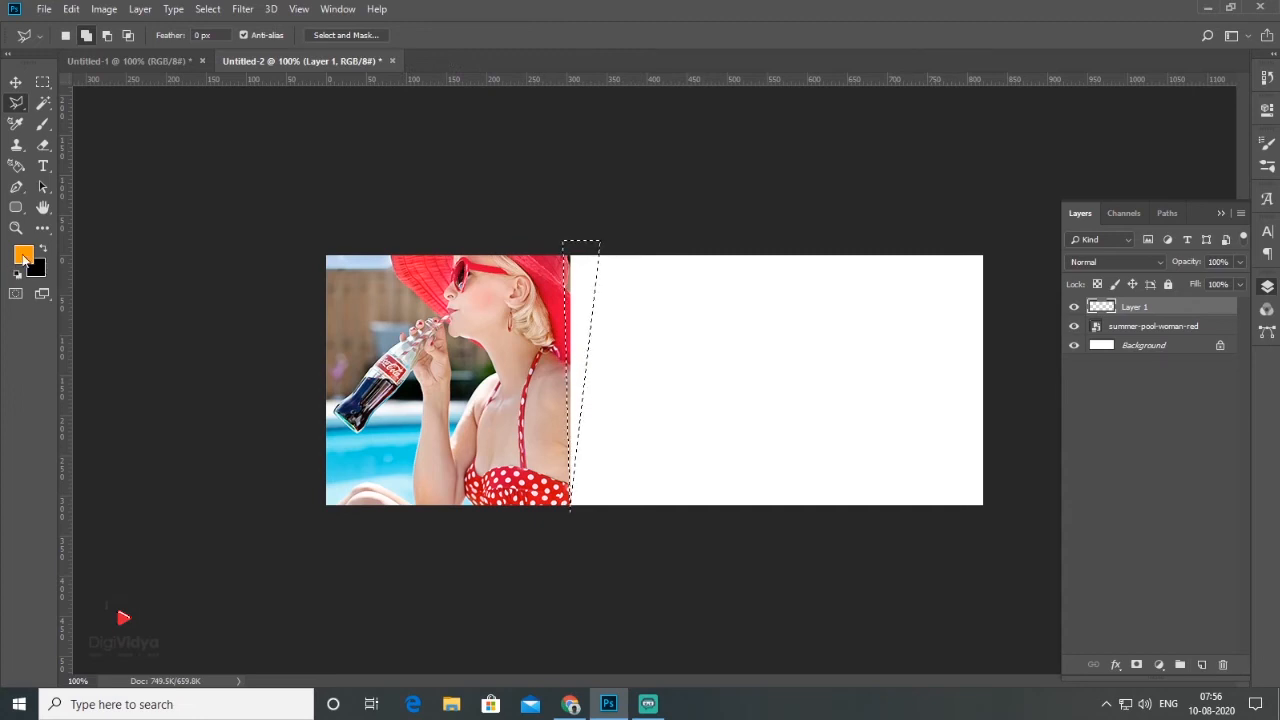
Step: Set the foreground colour to red, fill the wedge selection with it and deselect
drag(1045, 255, 1045, 334)
click(1158, 106)
key(alt+BackSpace)
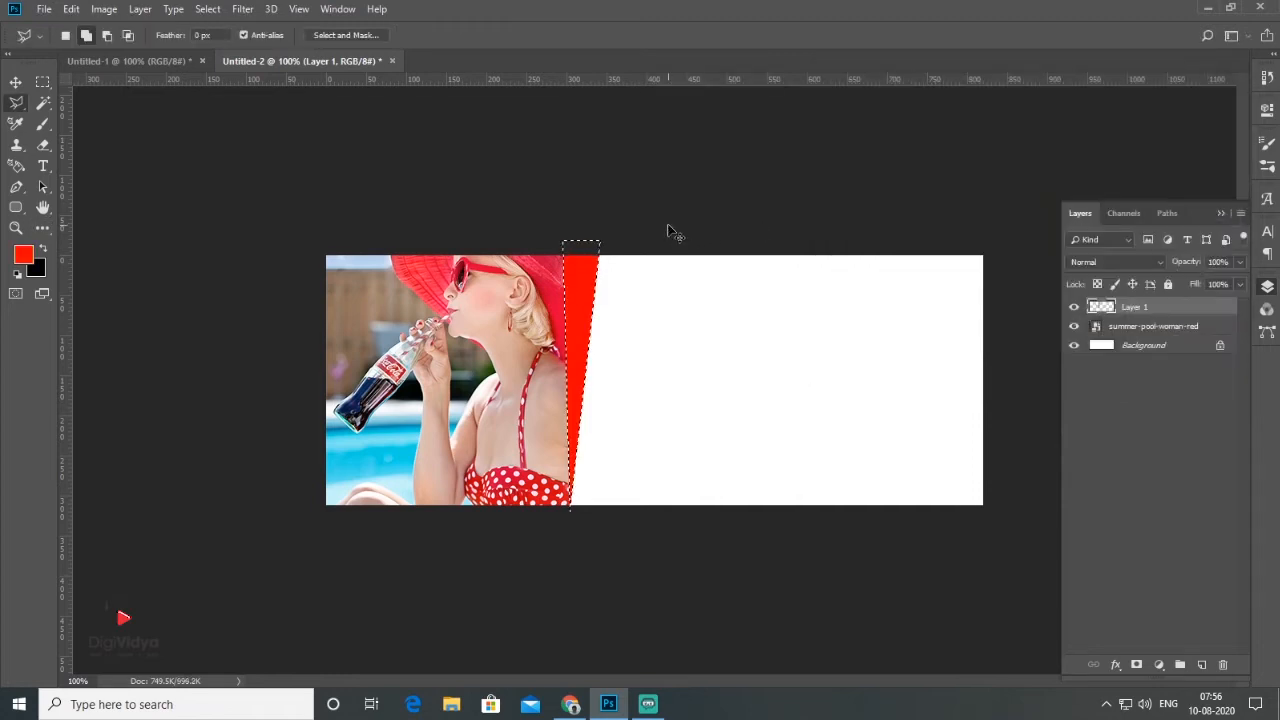
key(ctrl+d)
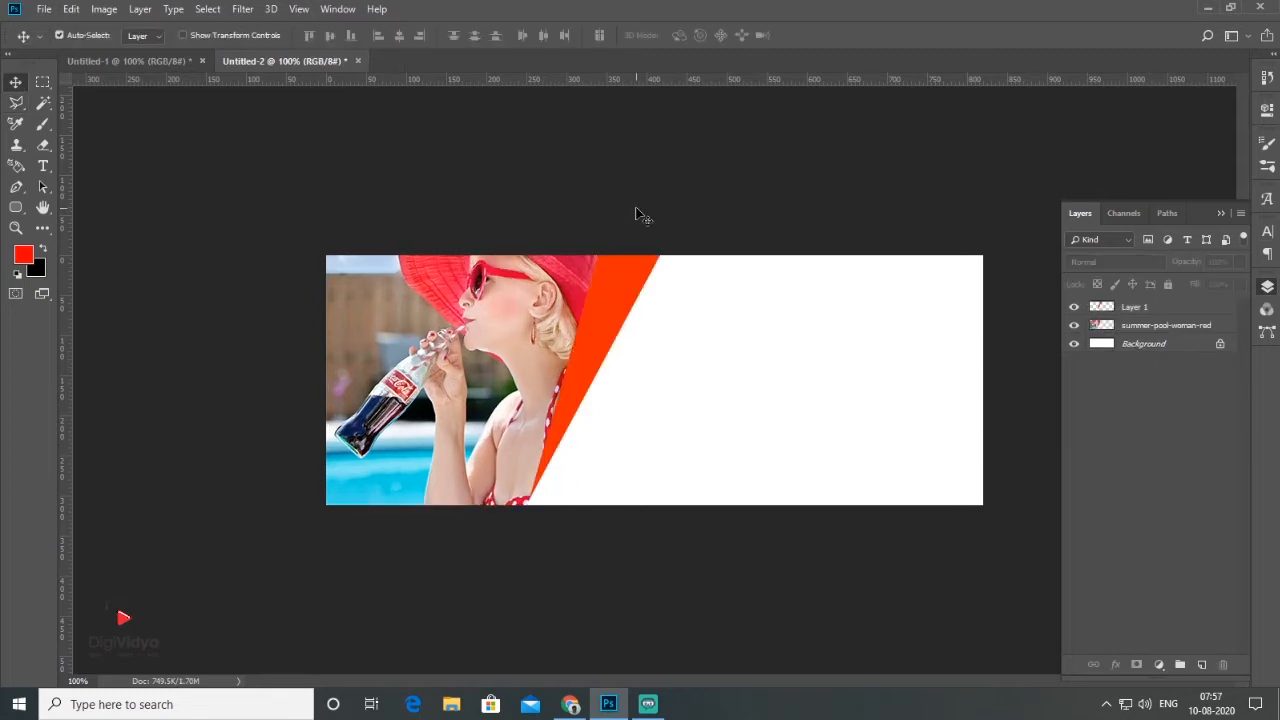
Step: Add the text "Weekend" on the white area right of the wedge
click(45, 171)
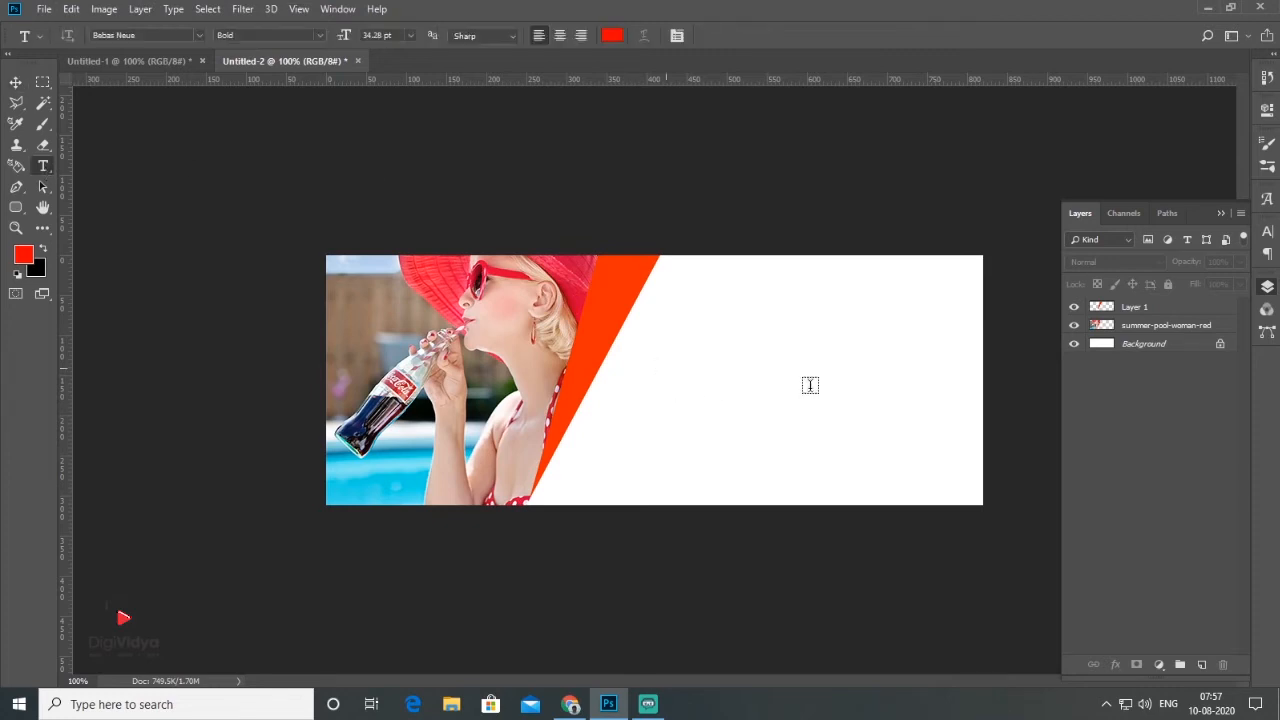
click(843, 383)
text(WEEKED)
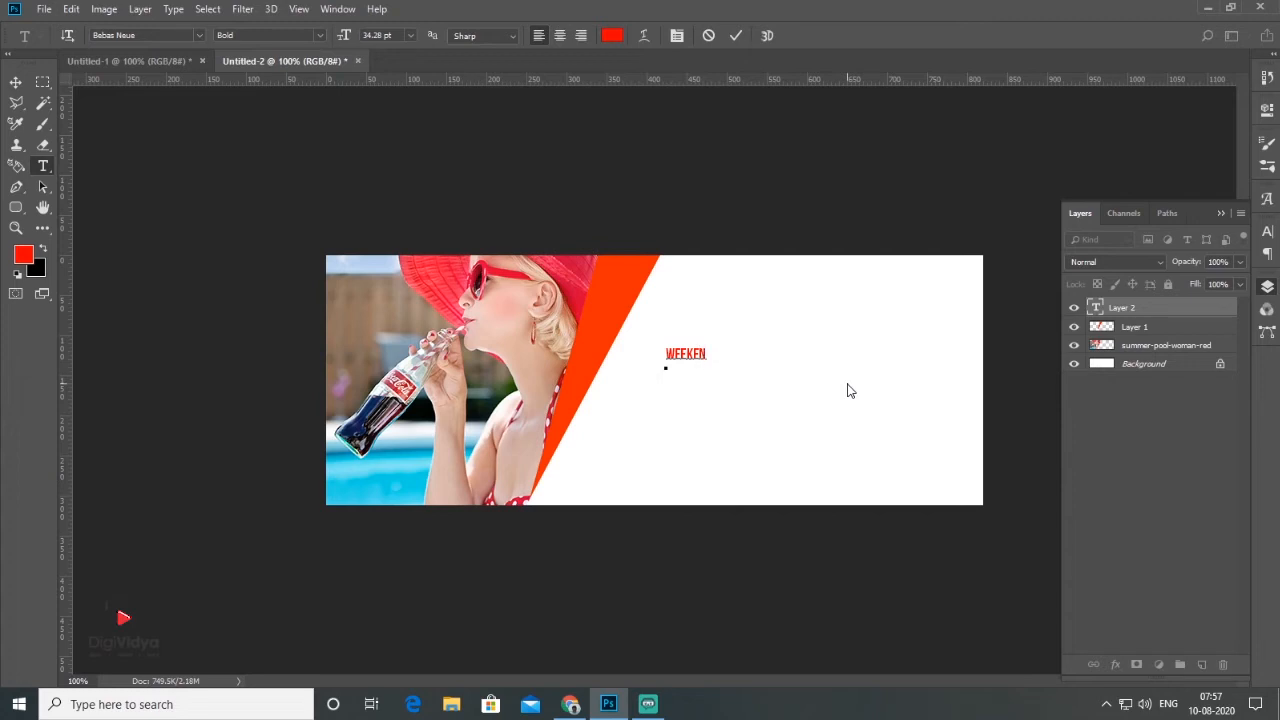
text(D)
click(16, 82)
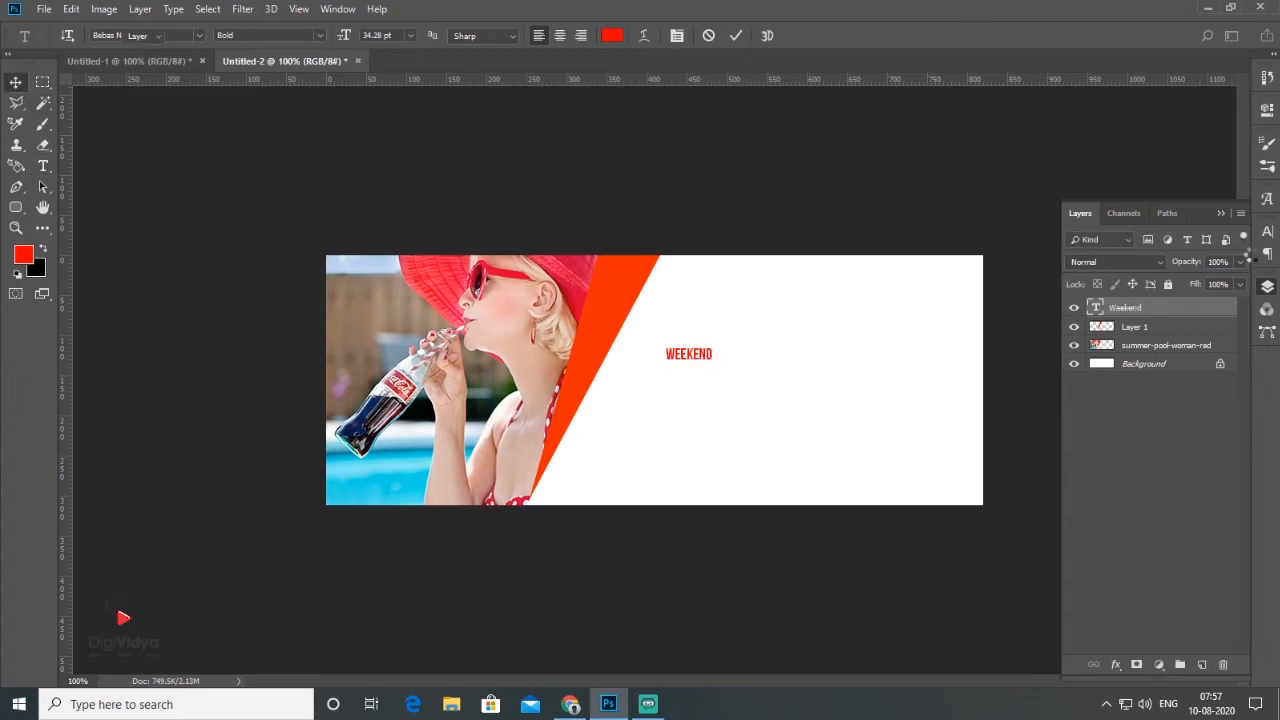
Step: Change the font of the Weekend text to Amanise
click(1267, 232)
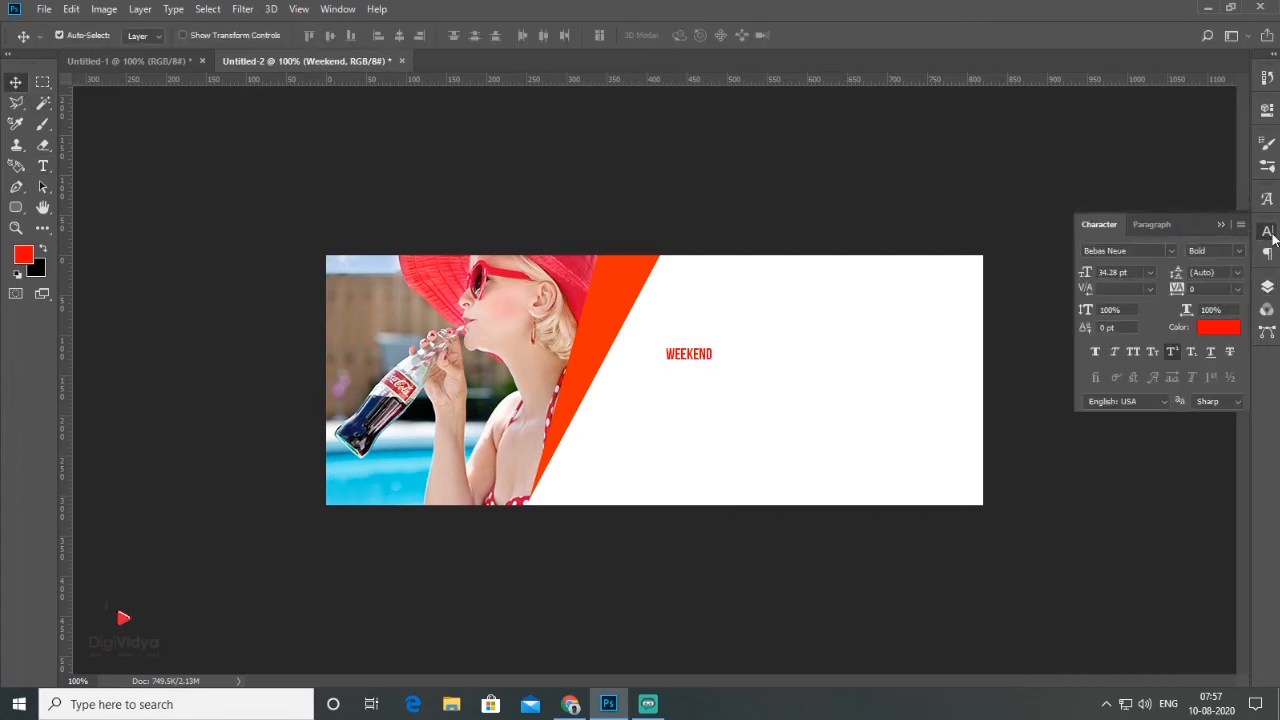
click(1171, 252)
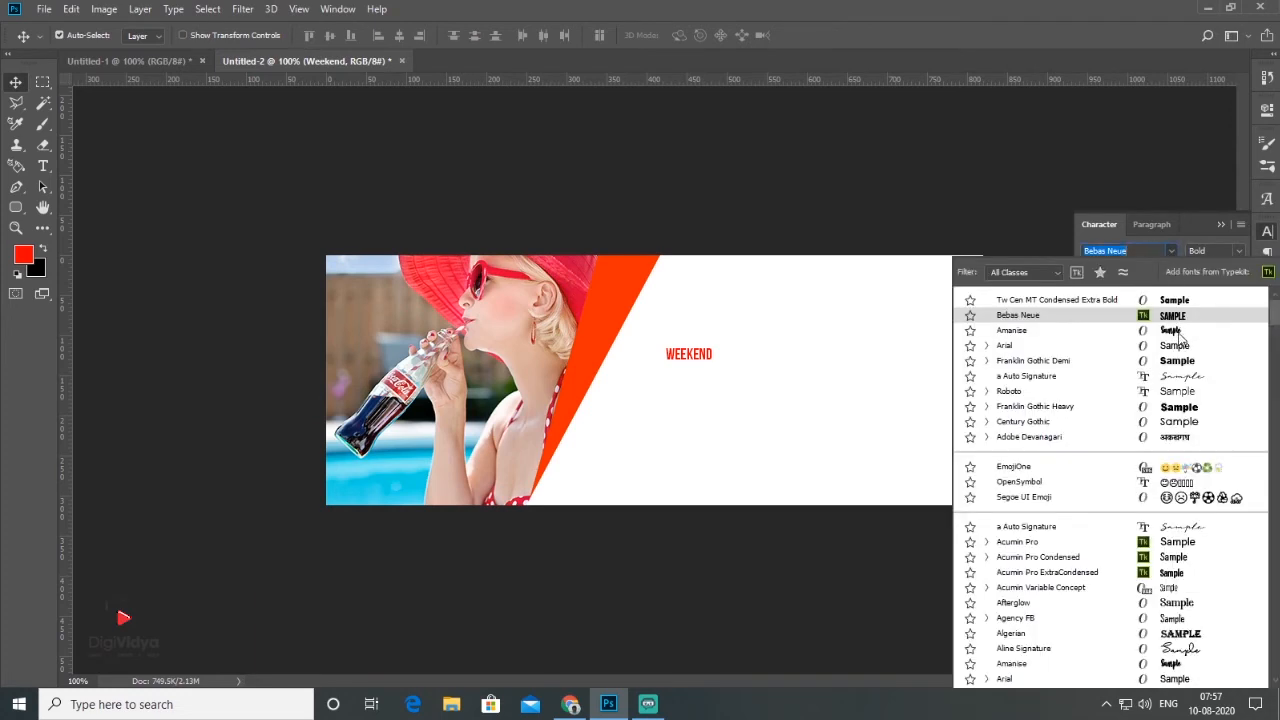
click(1174, 331)
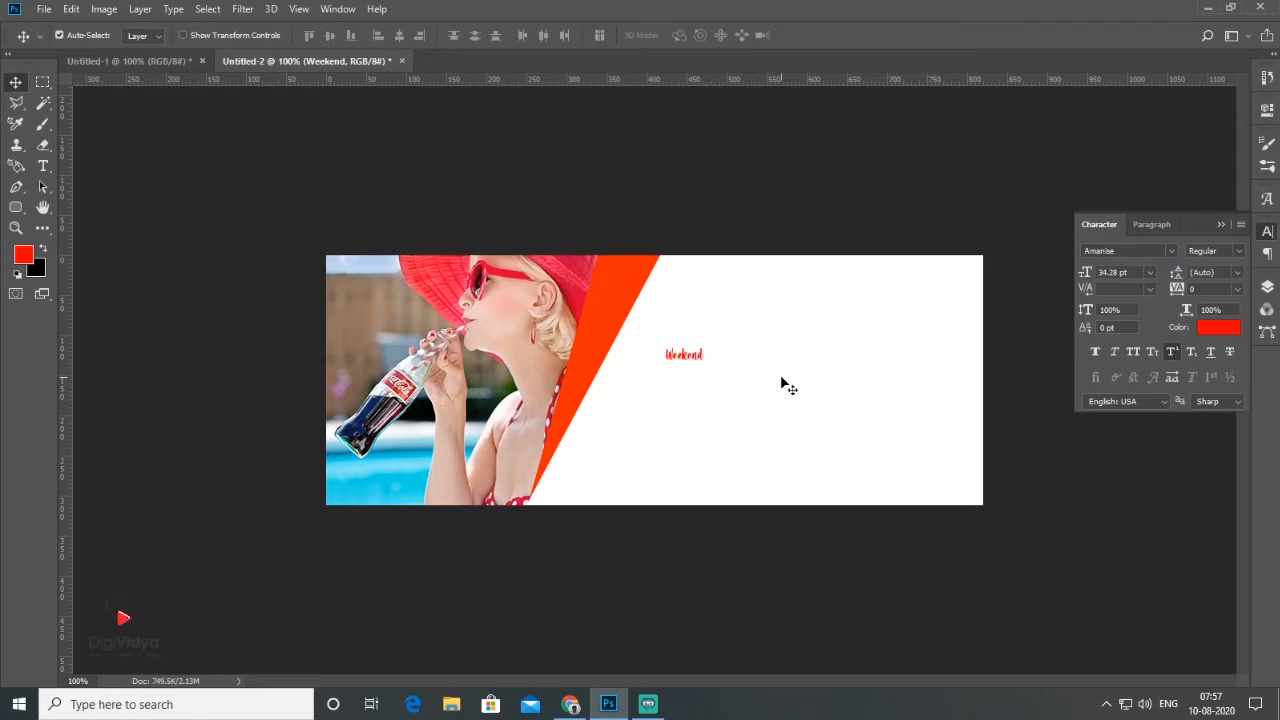
Step: Scale the Weekend text to about 795% and position it across the white area beside the wedge
key(ctrl+t)
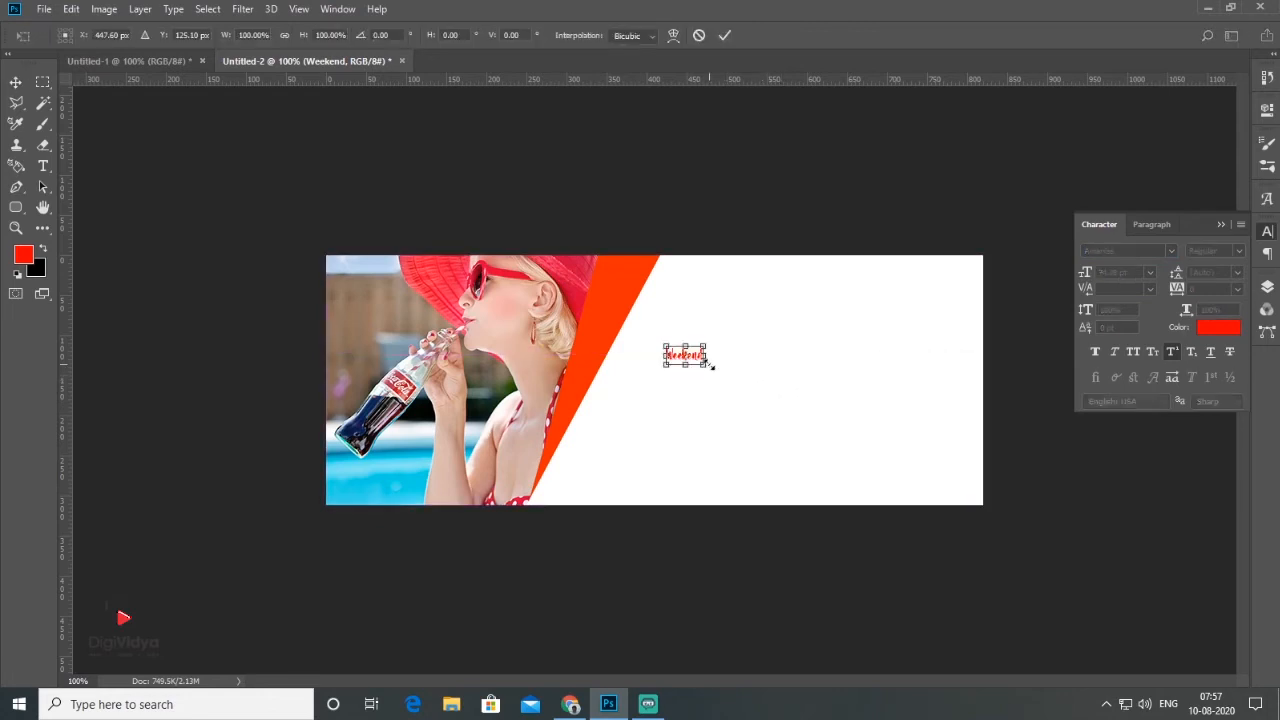
drag(718, 373, 944, 401)
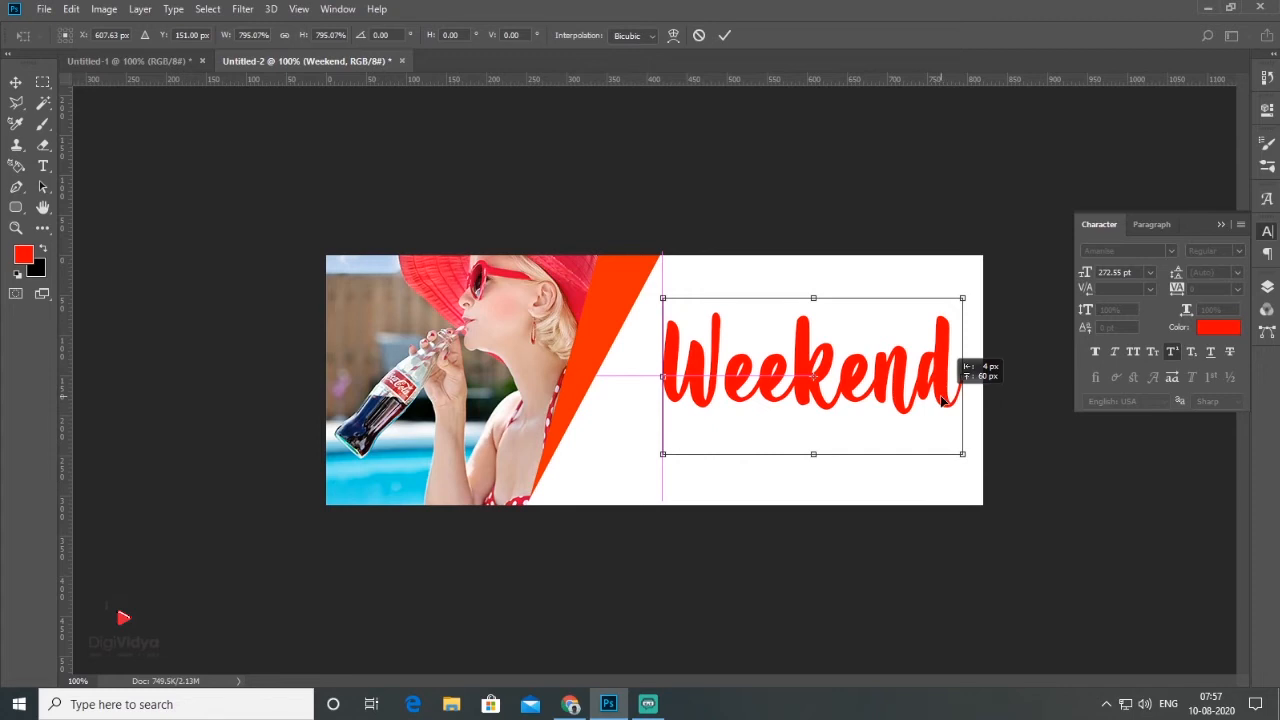
drag(941, 401, 941, 401)
key(Return)
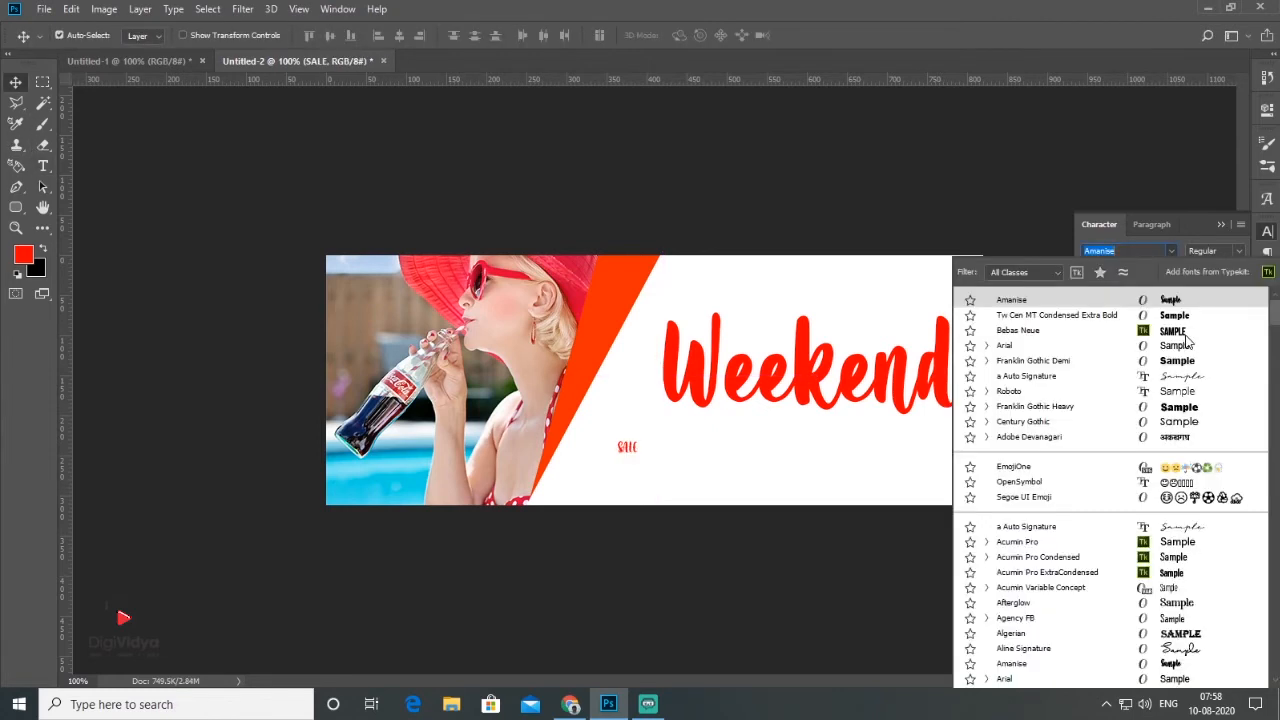
Step: Set the SALE text in Bebas Neue, scale it to about 300% and place it directly below the start of Weekend
click(1186, 332)
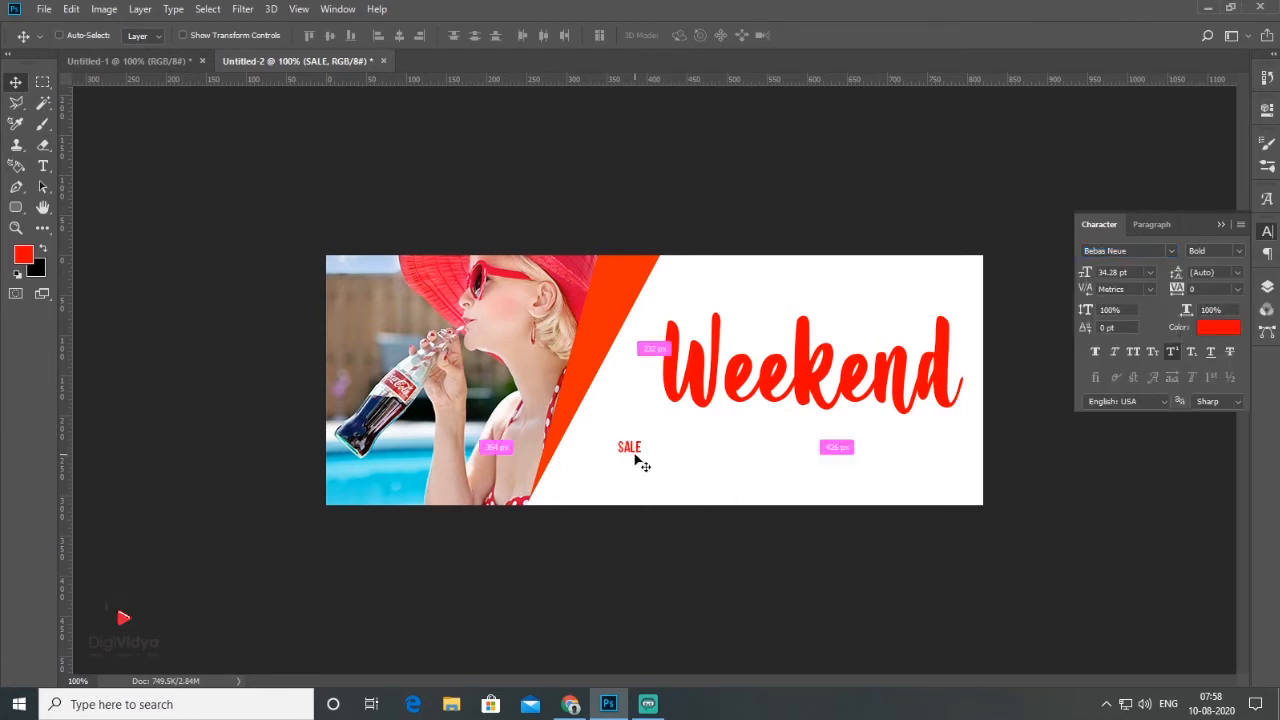
key(ctrl+t)
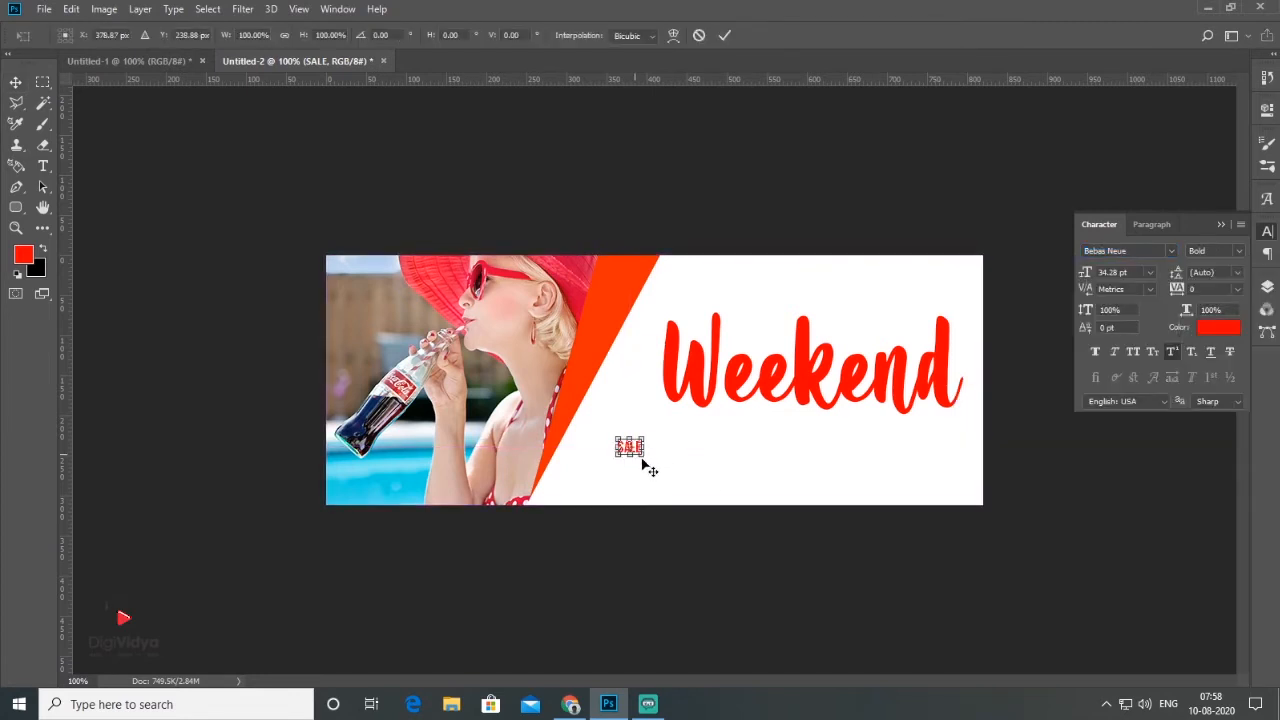
drag(643, 455, 731, 462)
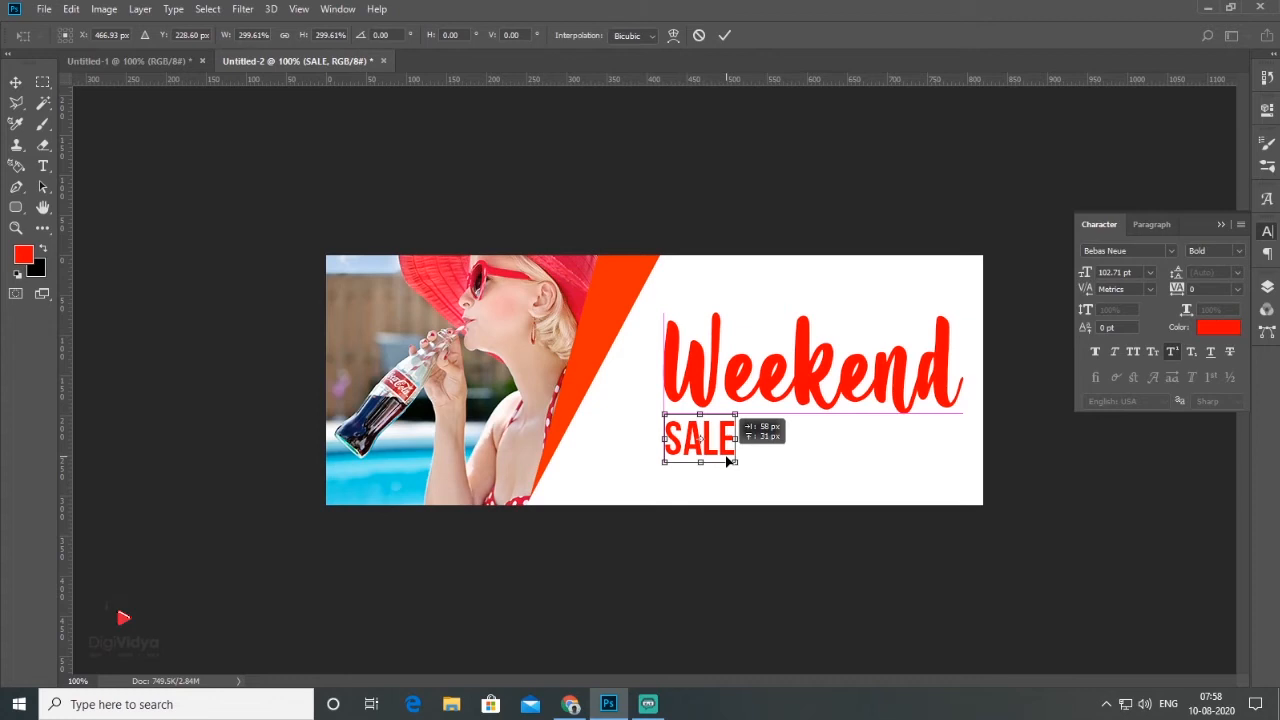
drag(727, 455, 727, 444)
key(Return)
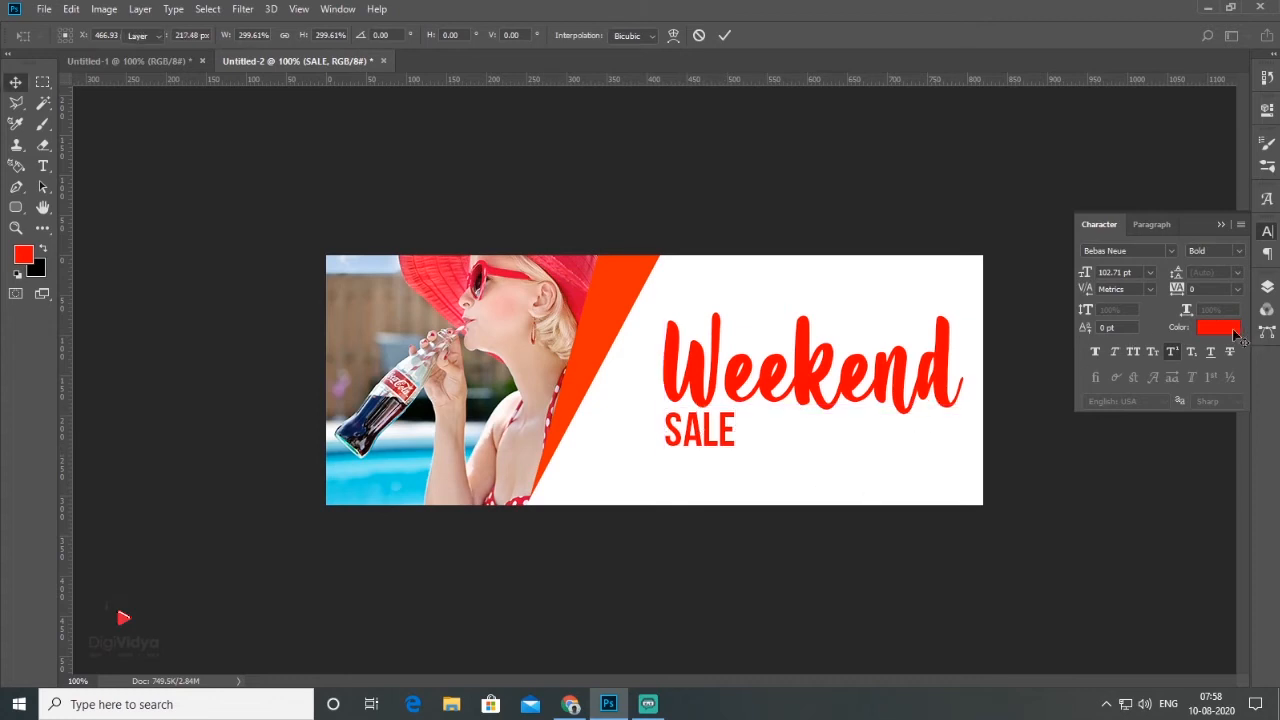
Step: Recolour the SALE text to grey 7d7d7d and deselect its layer
click(1231, 331)
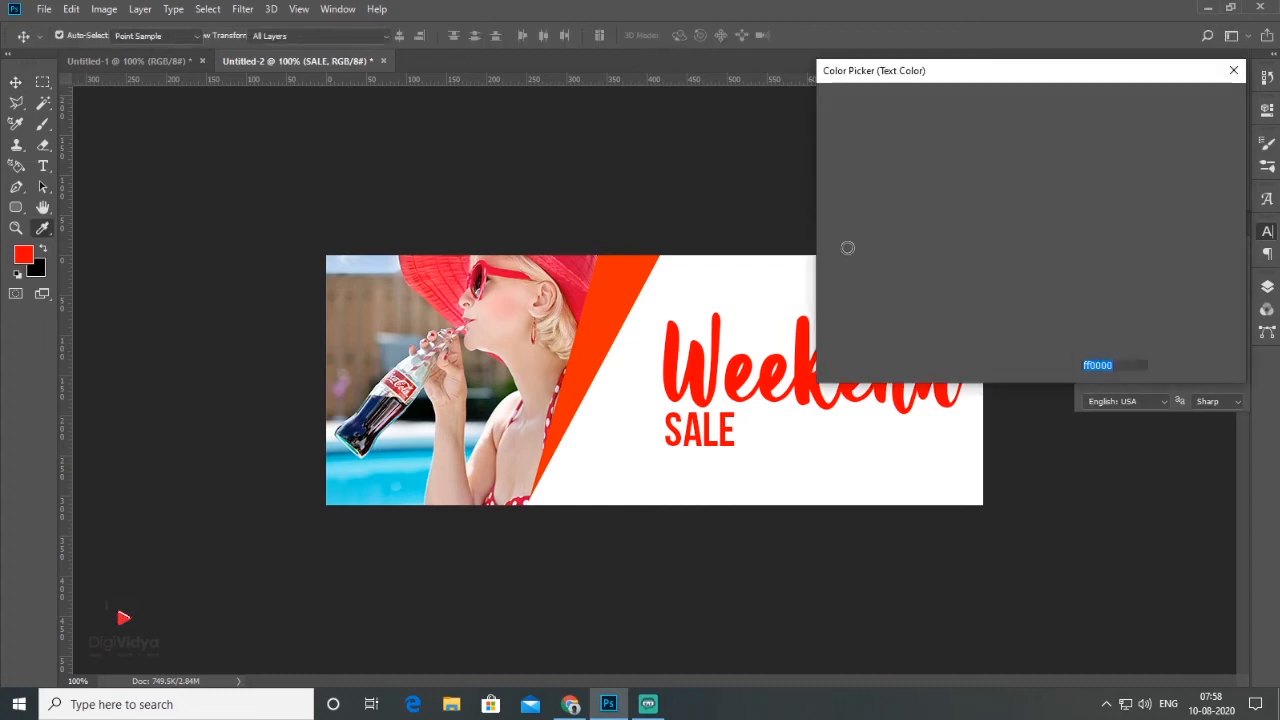
drag(840, 234, 813, 212)
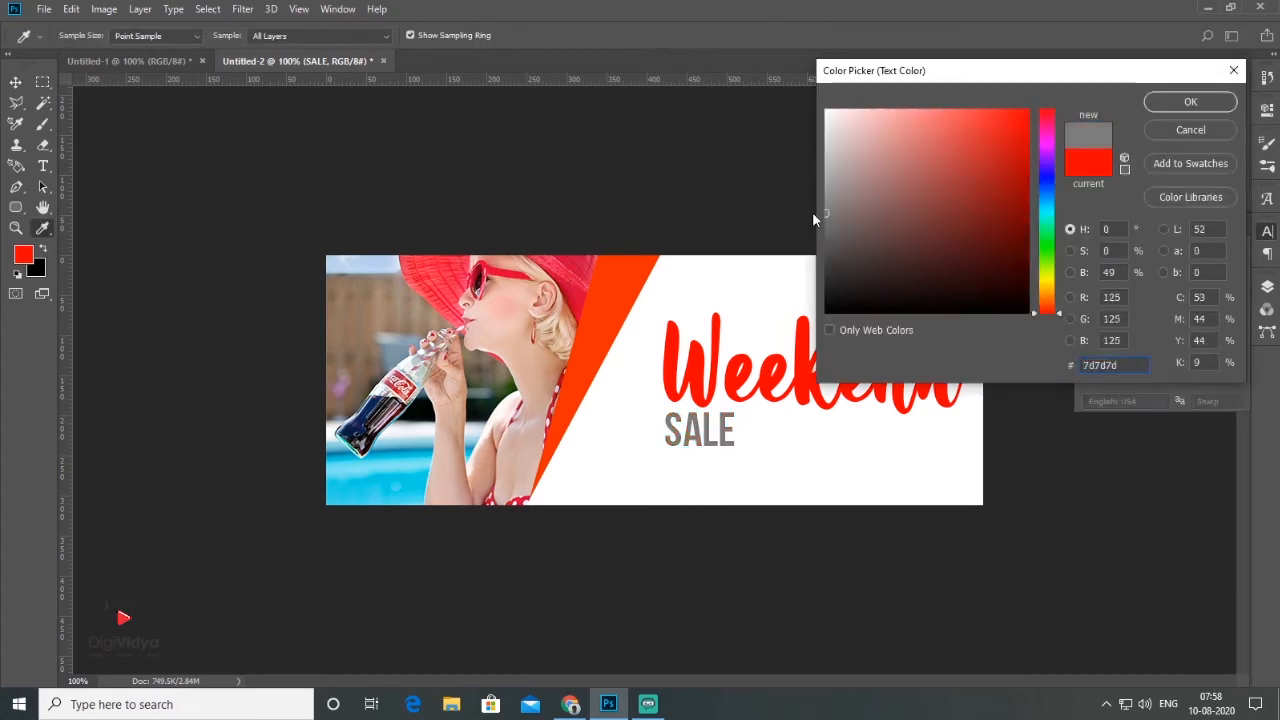
click(1151, 101)
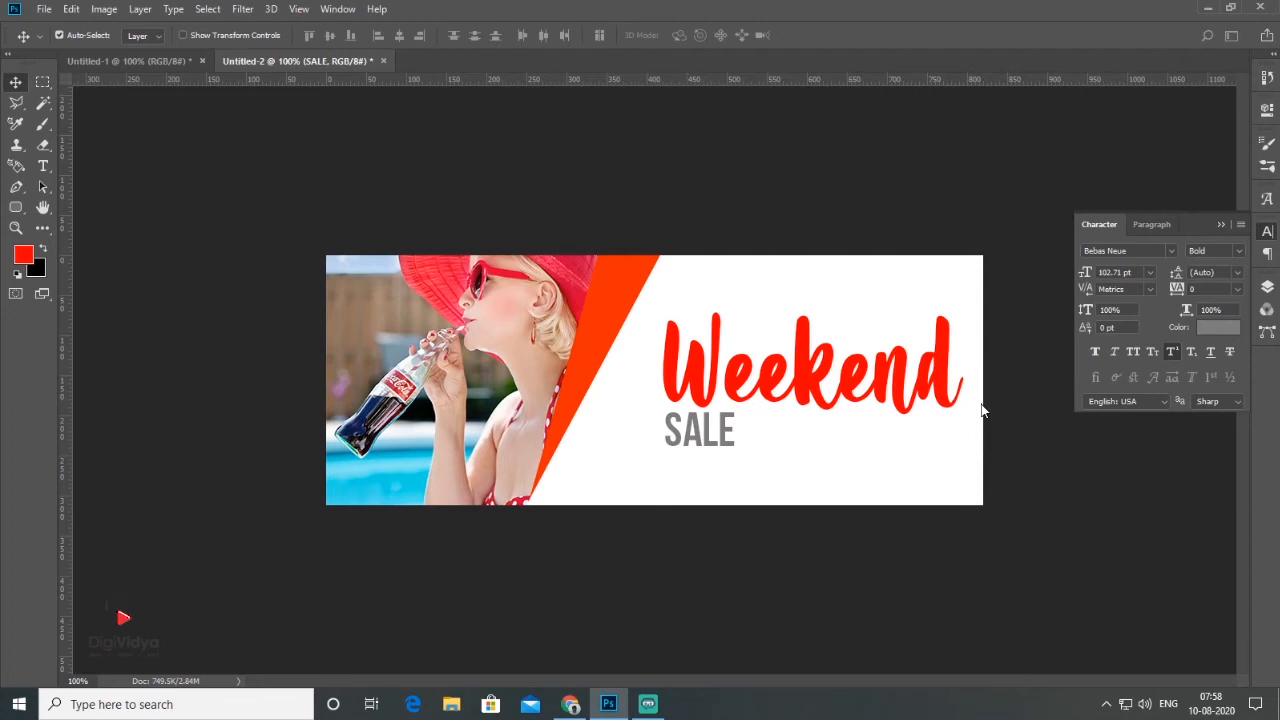
click(996, 543)
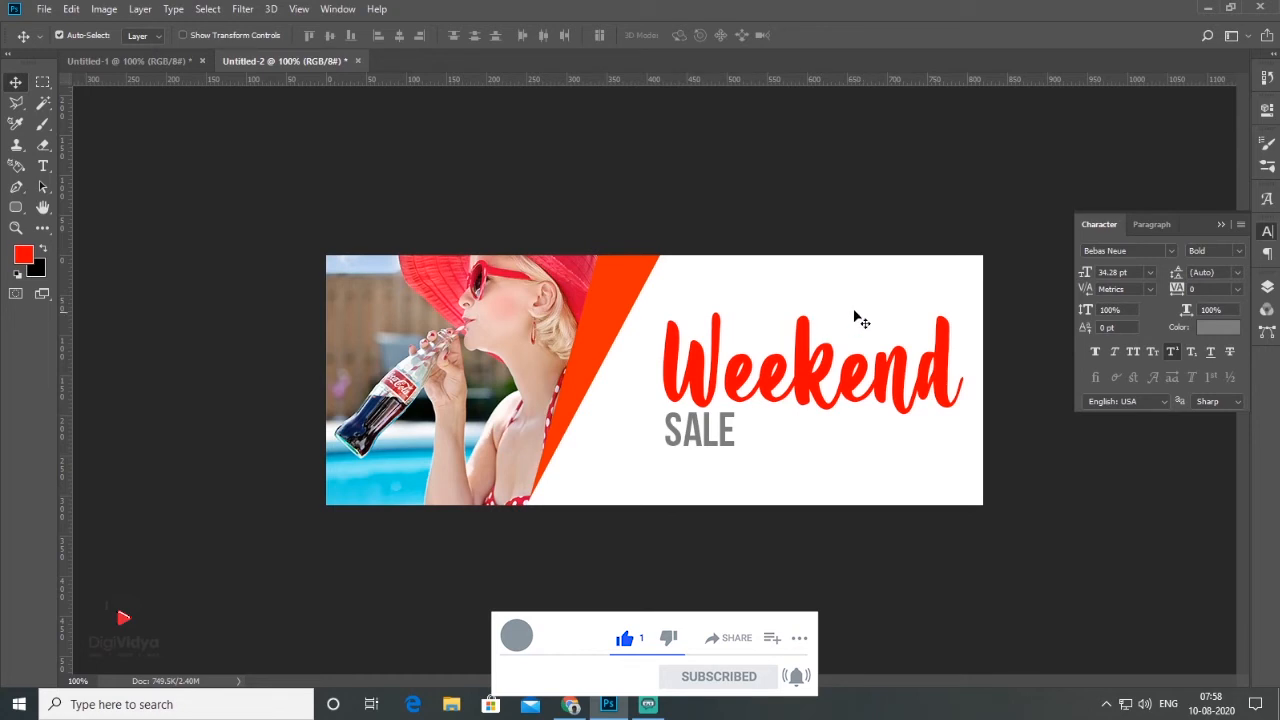
Step: Bring the SPECIAL PROMO text from Untitled-1 above Weekend, and shift Weekend and SALE up and left beneath it
drag(446, 203, 766, 300)
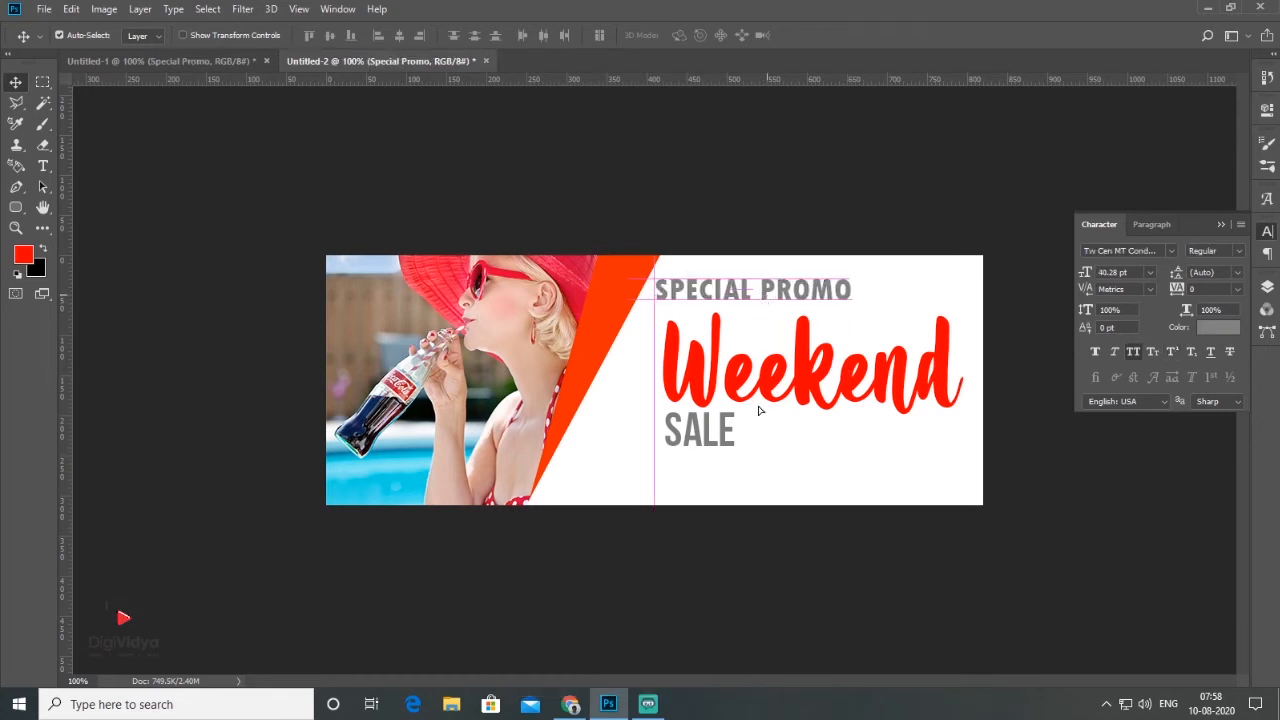
drag(770, 394, 756, 383)
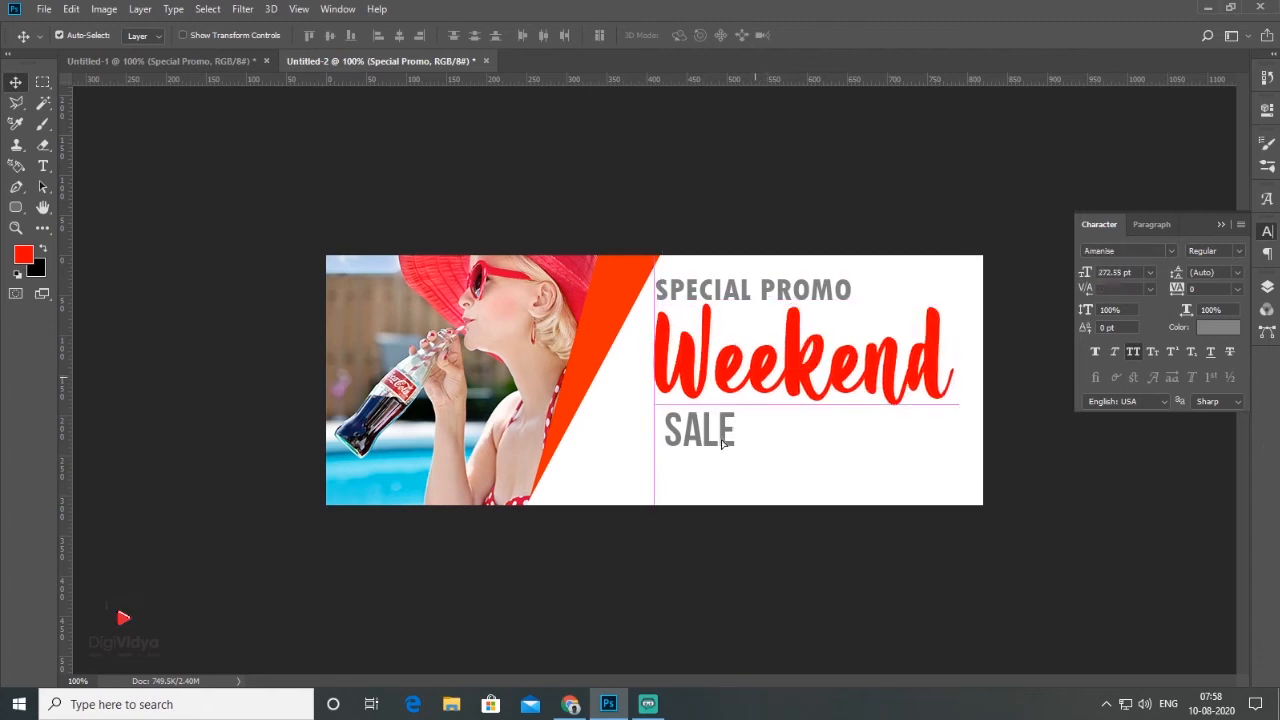
drag(722, 446, 720, 435)
click(988, 551)
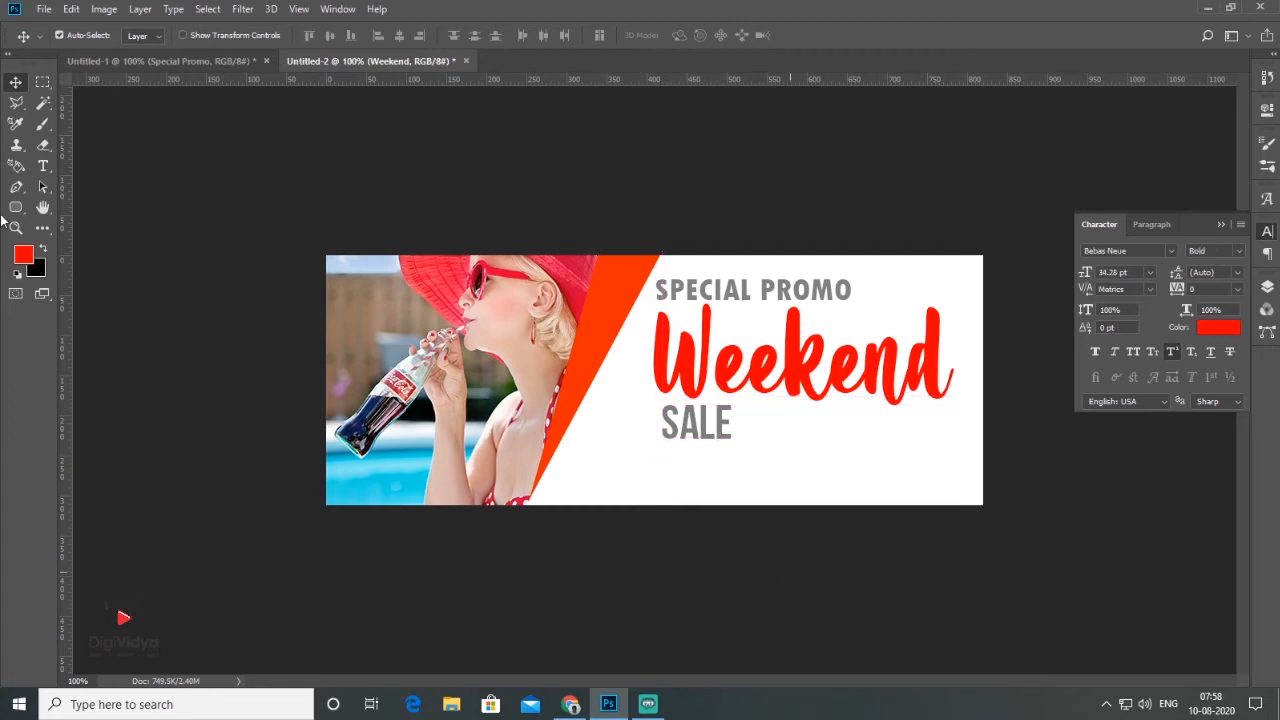
Step: Draw a wide rectangular selection across the wedge's lower tip and nudge it down to sit below the SALE text
click(42, 83)
drag(504, 433, 676, 470)
key(shift+Down)
key(shift+Down)
key(shift+Down)
key(shift+Up)
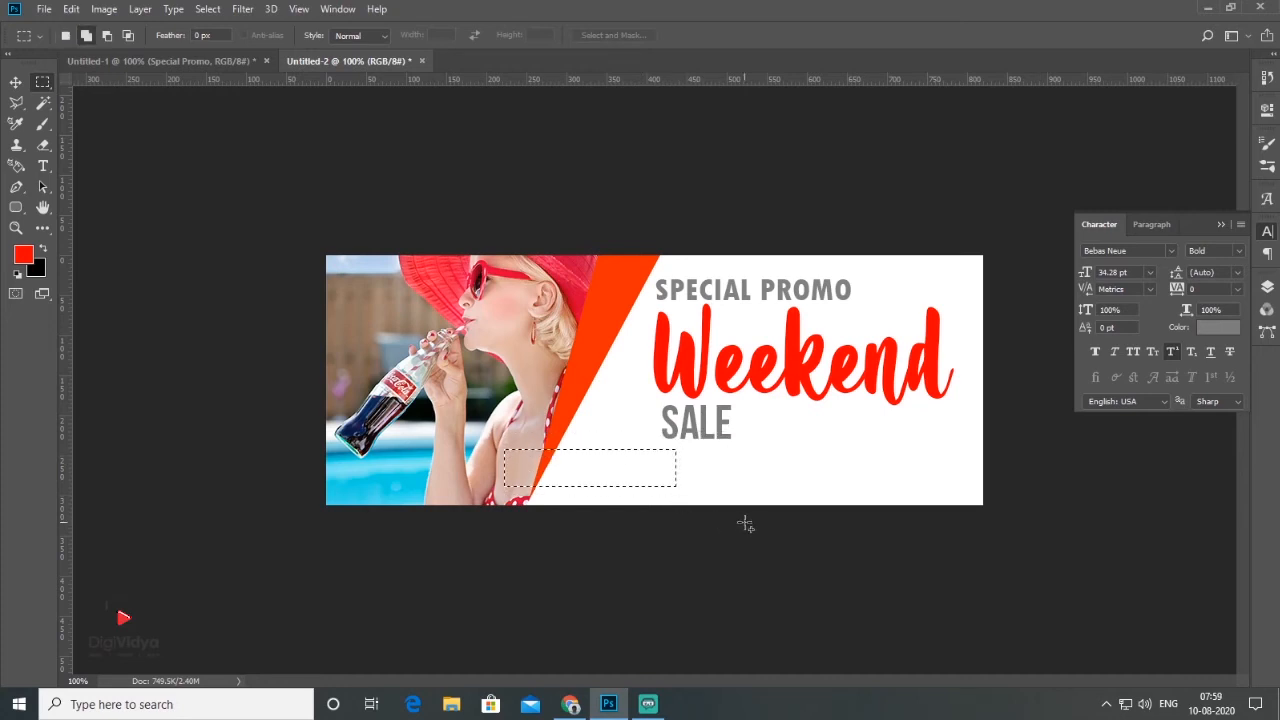
Step: Add a new layer above the wedge layer and fill the rectangular selection with the red foreground colour
click(1267, 287)
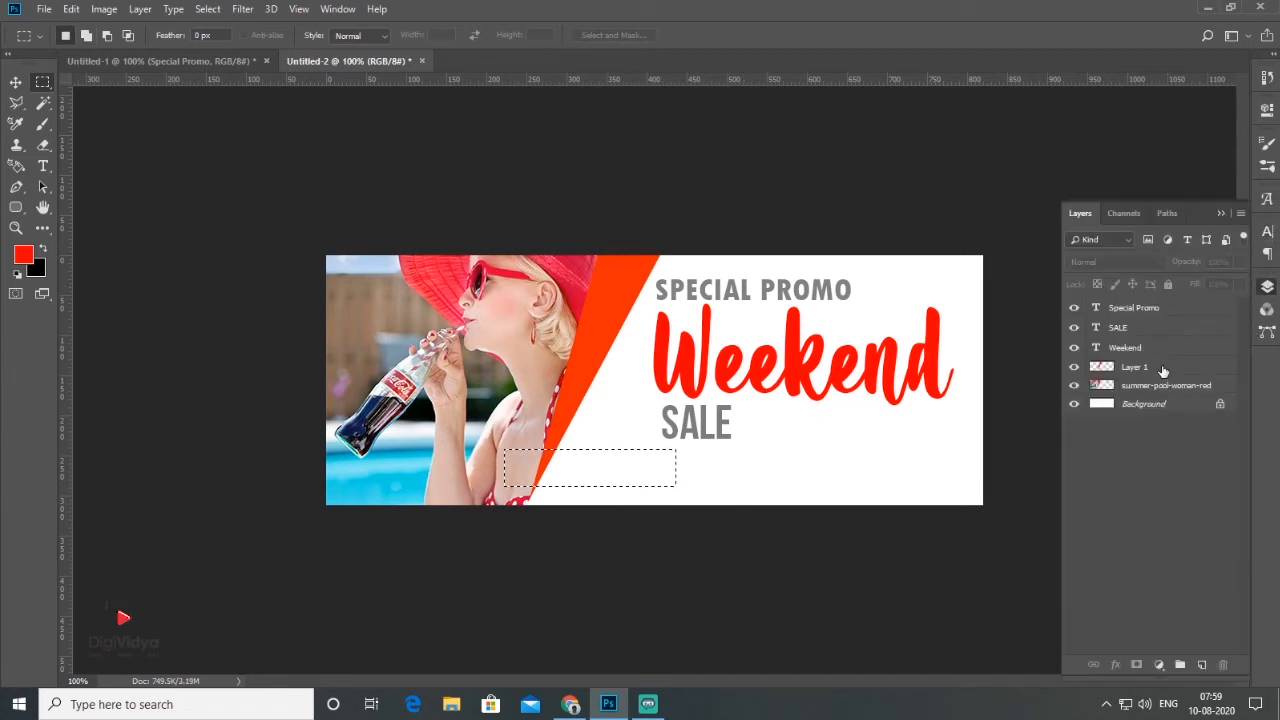
click(1163, 369)
click(1202, 665)
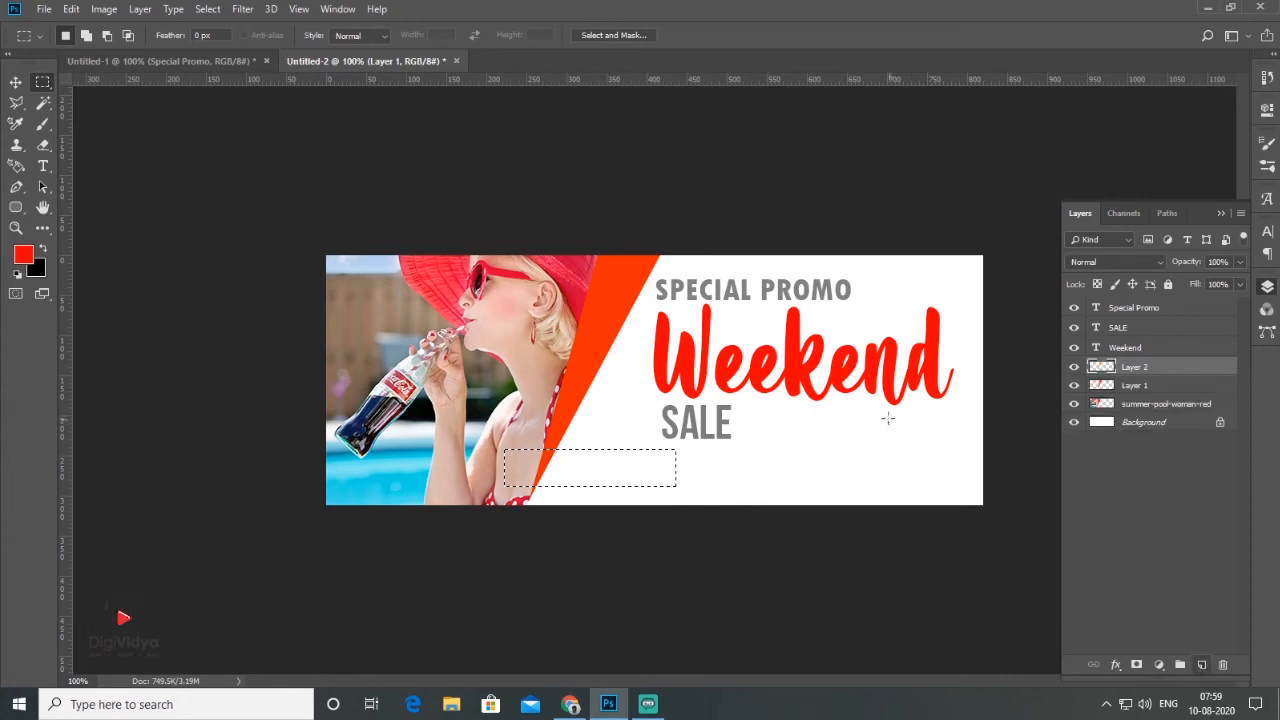
key(alt+BackSpace)
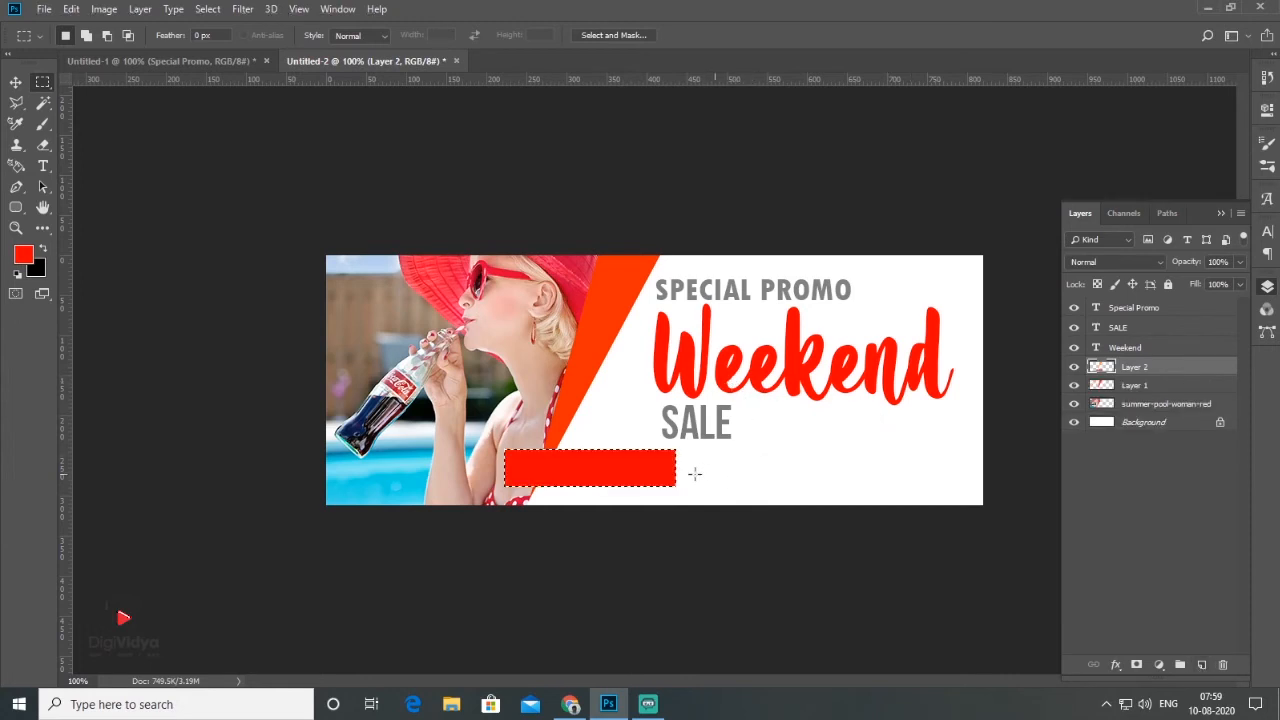
Step: Clear the selection and skew the red bar horizontally by about -18.8° into a parallelogram whose sides lean like the wedge
key(ctrl+d)
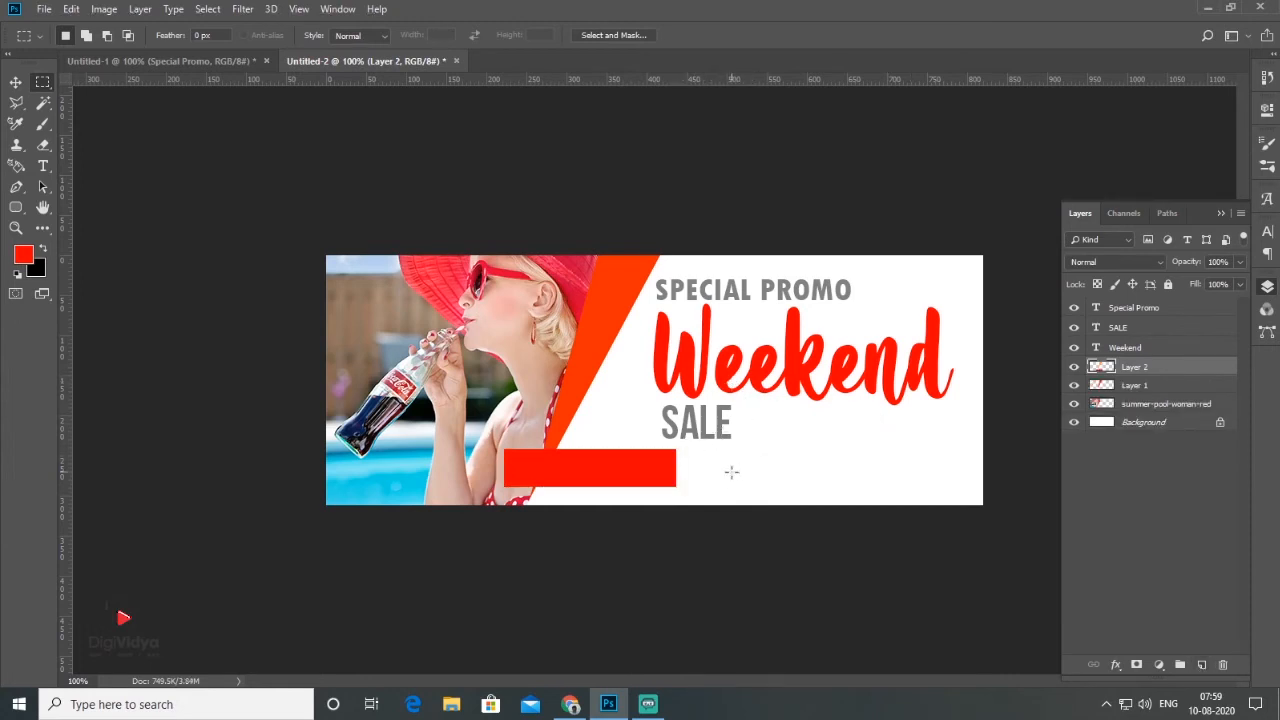
click(15, 82)
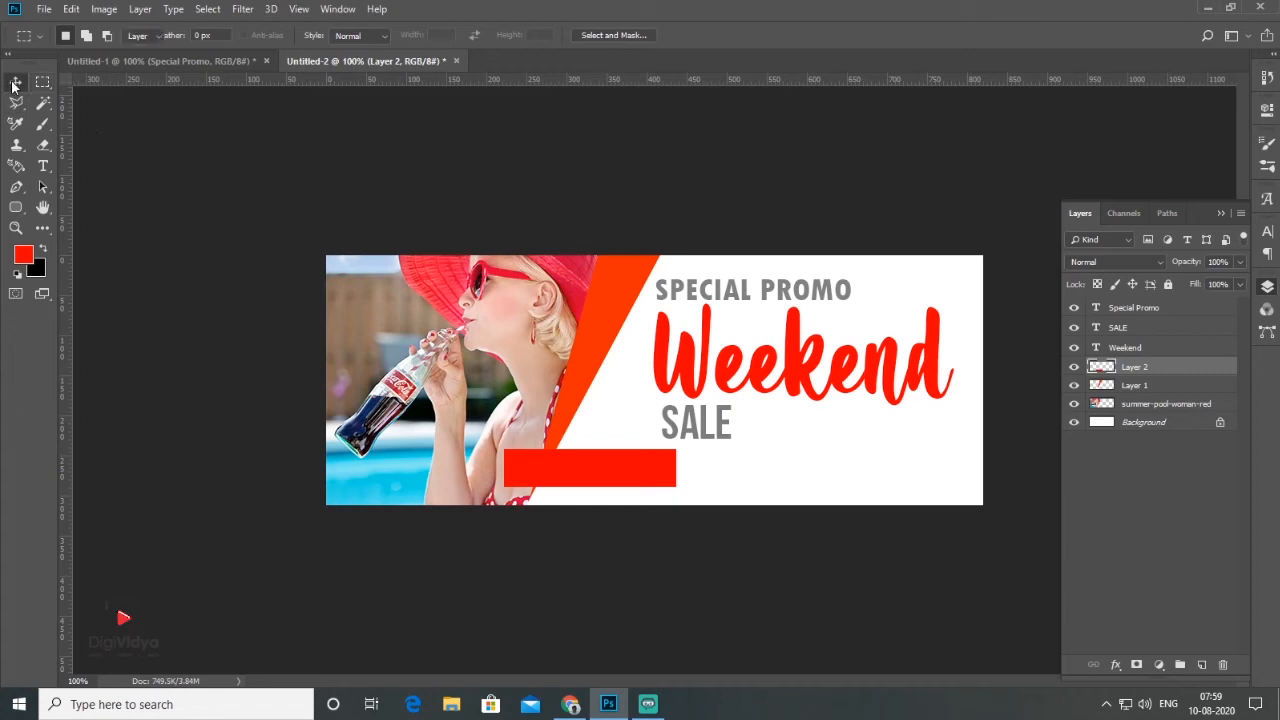
click(72, 9)
click(174, 342)
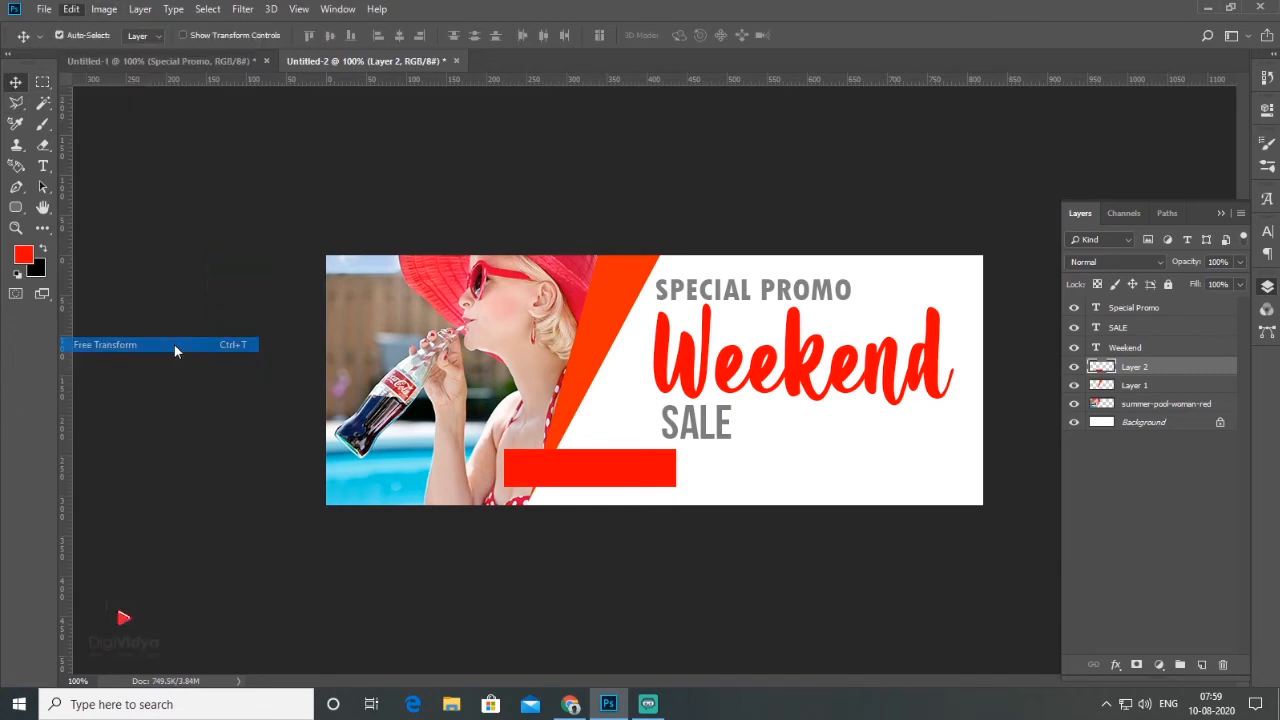
right_click(638, 478)
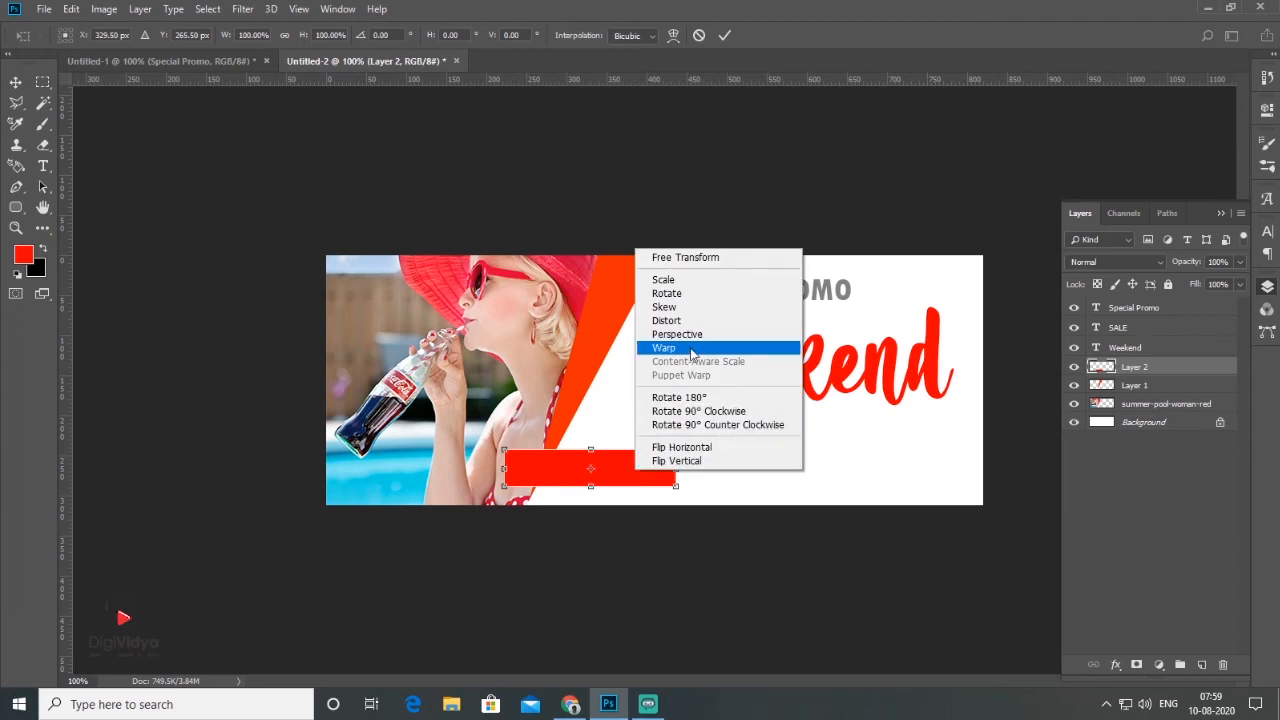
click(664, 307)
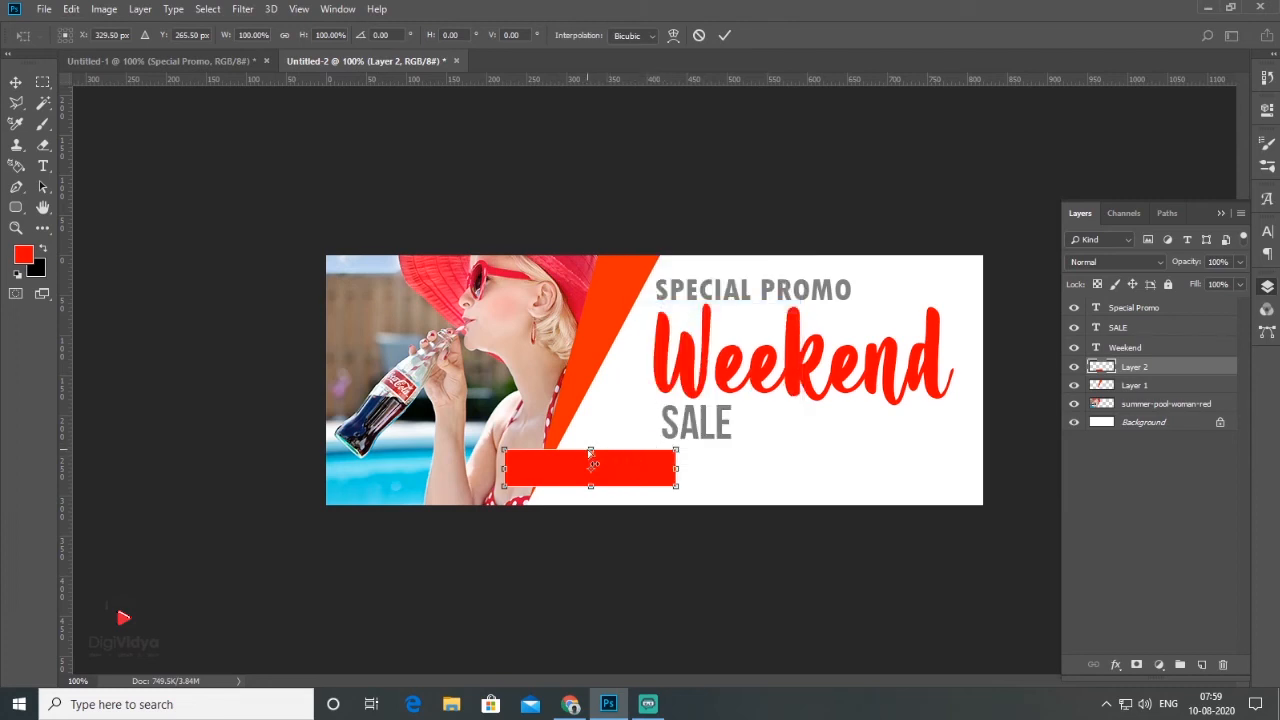
drag(595, 452, 603, 451)
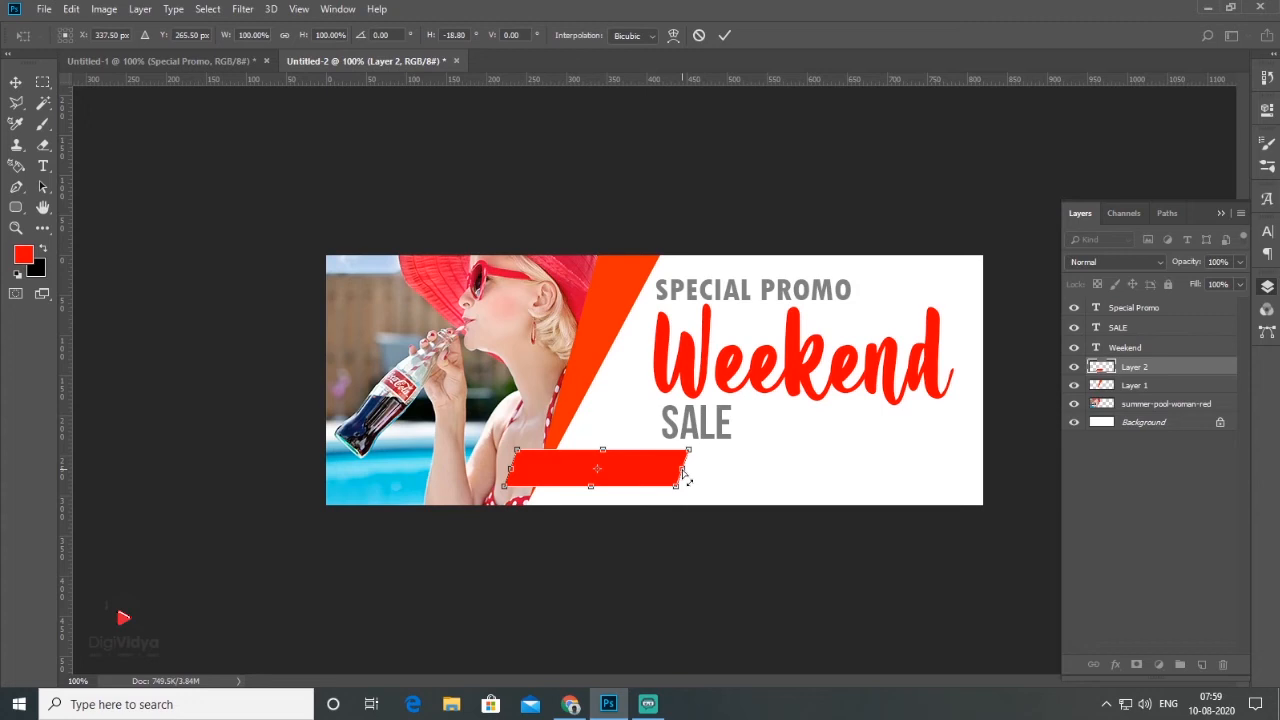
key(Return)
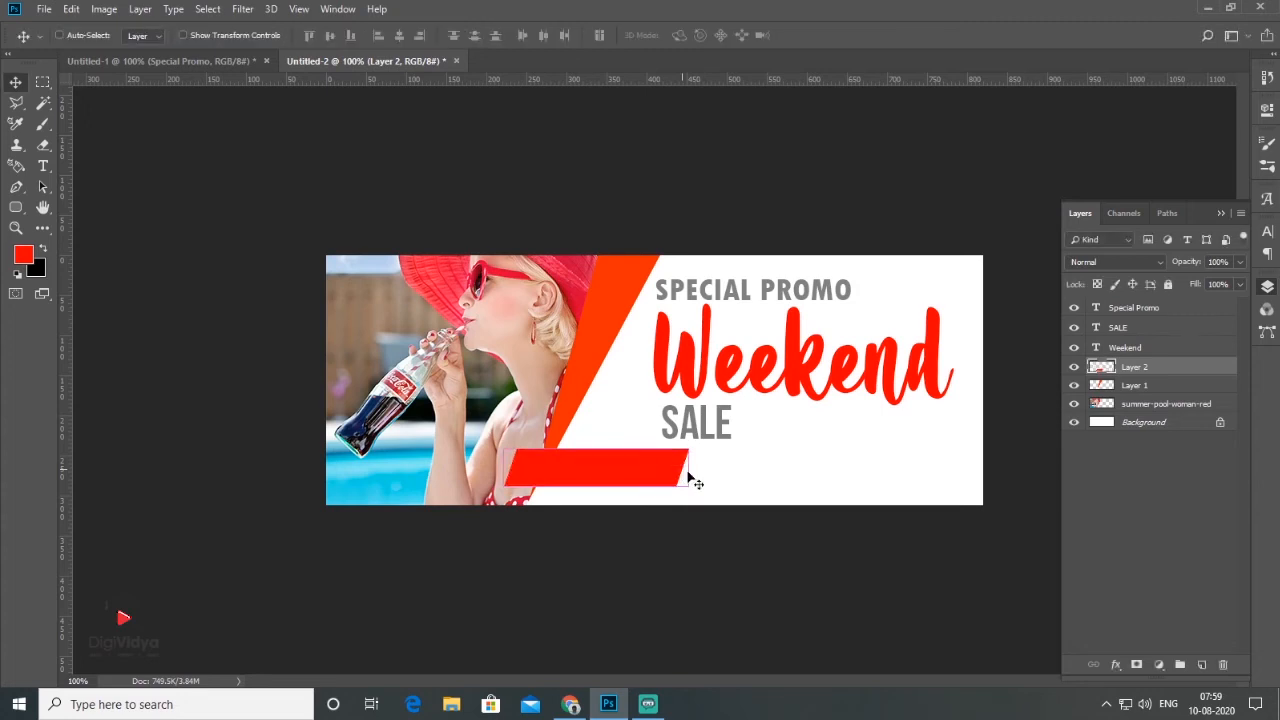
Step: Stretch the slanted red bar to the right to about 123% of its width
key(ctrl+t)
drag(690, 468, 731, 466)
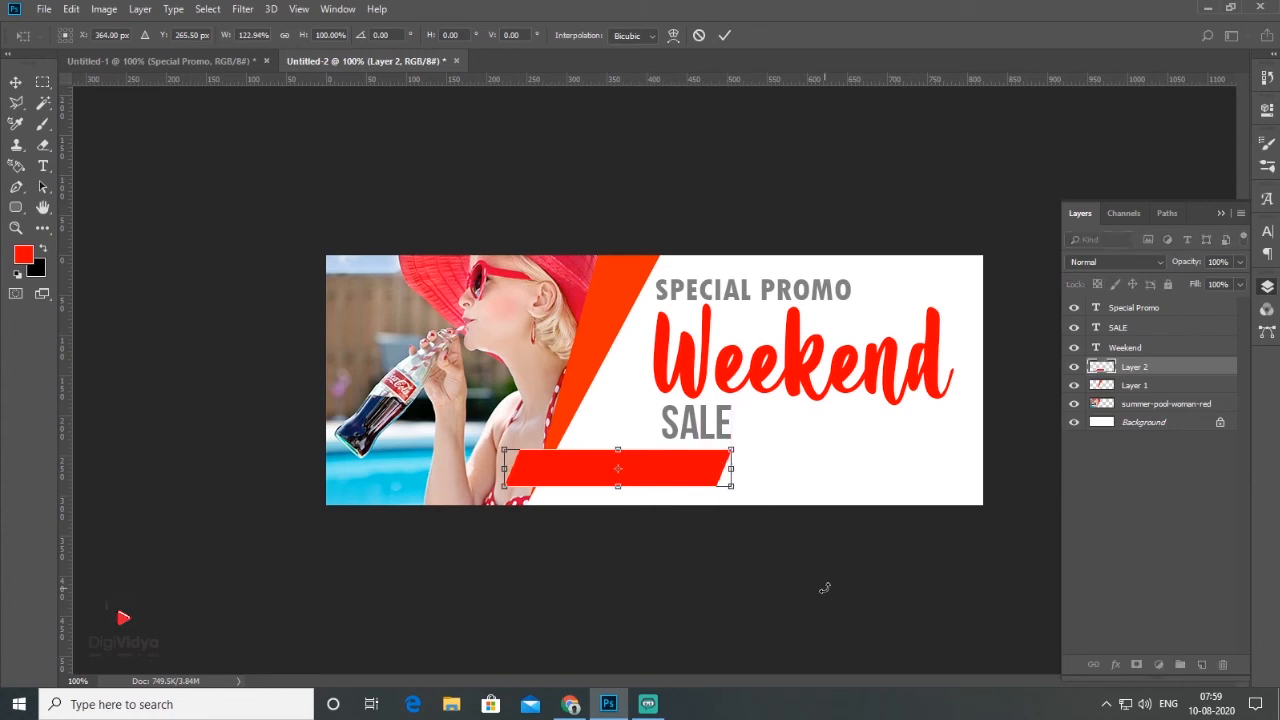
key(Return)
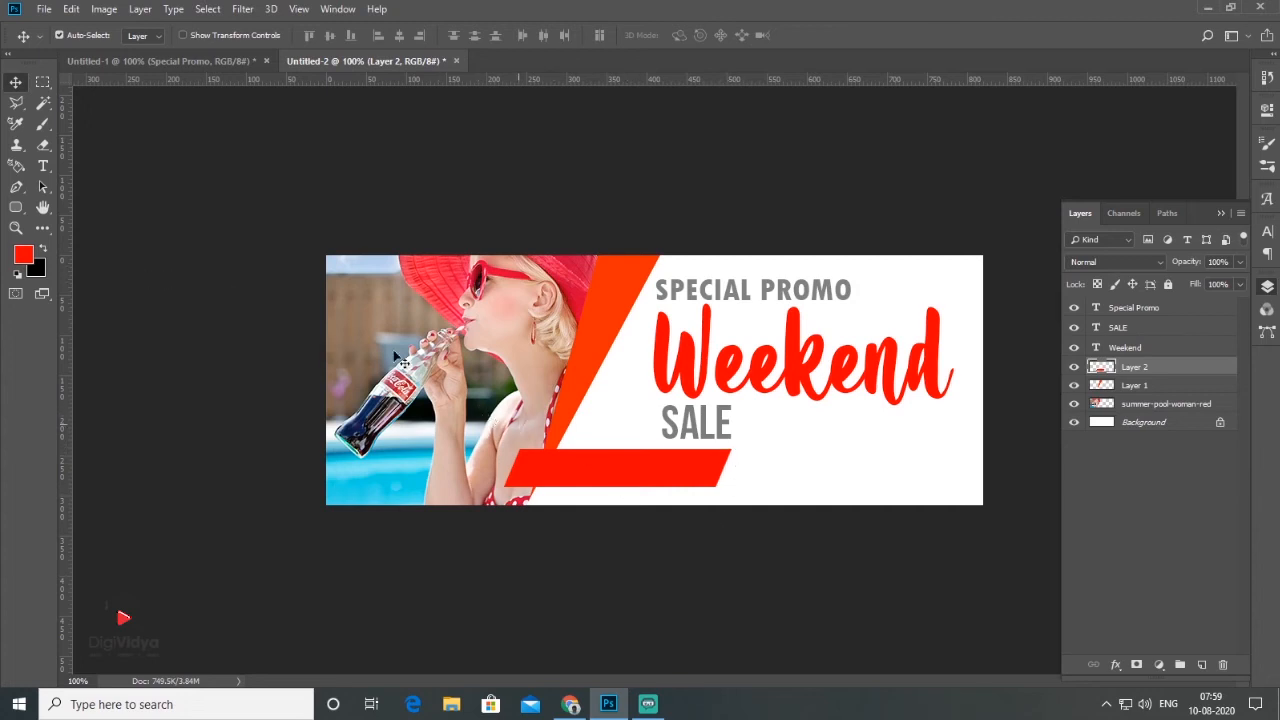
Step: Add the text UPTO 50% OFF on the photo in Bebas Neue Bold, 34.28 pt
key(t)
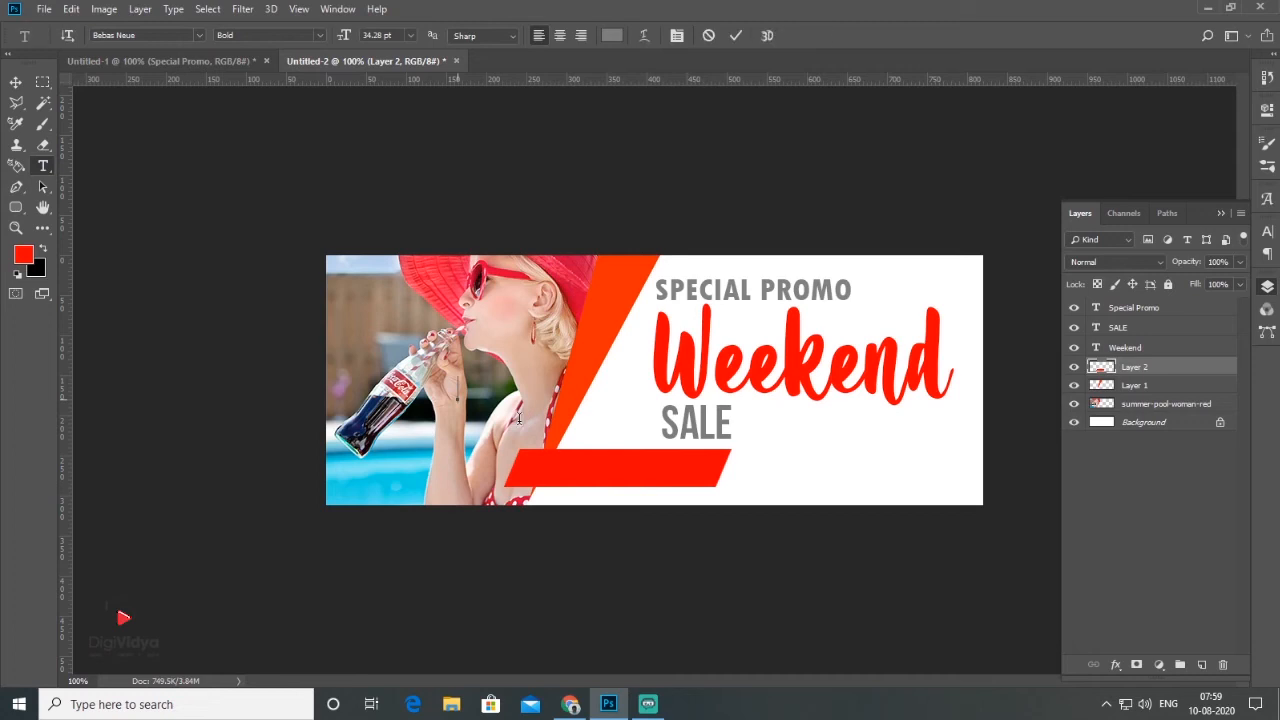
text(TO 50%)
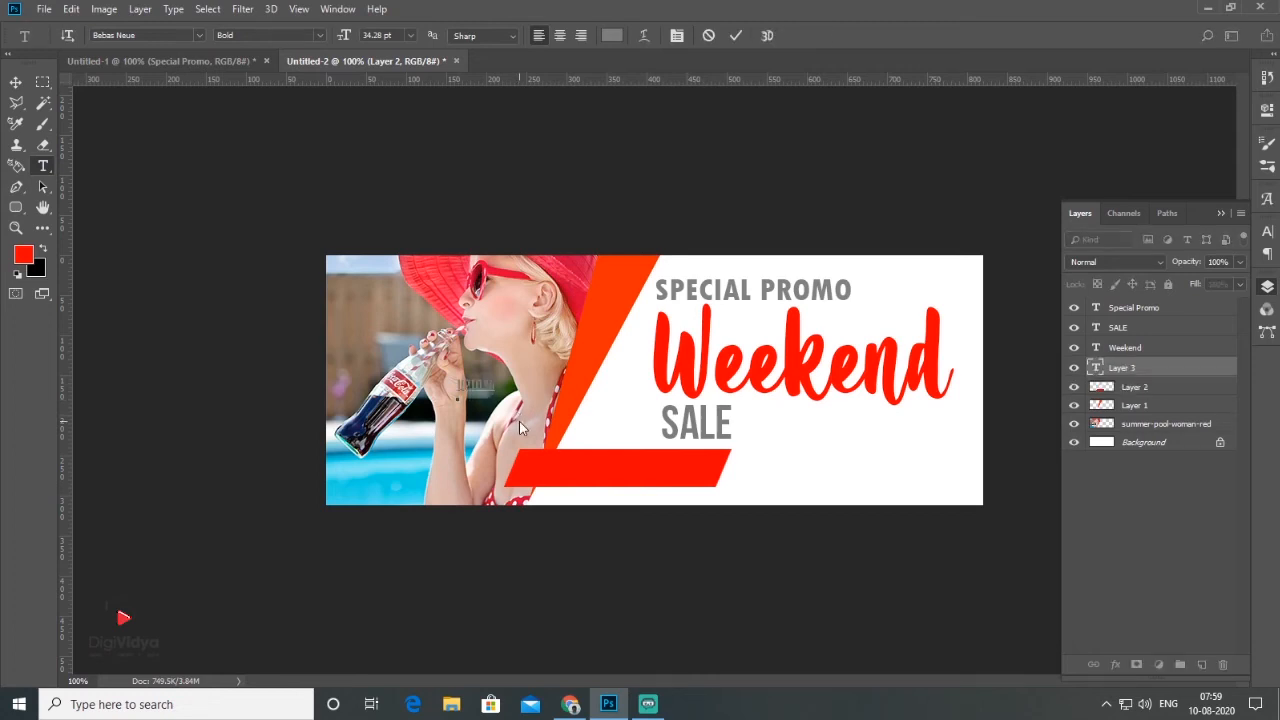
text(50% OFF)
click(15, 82)
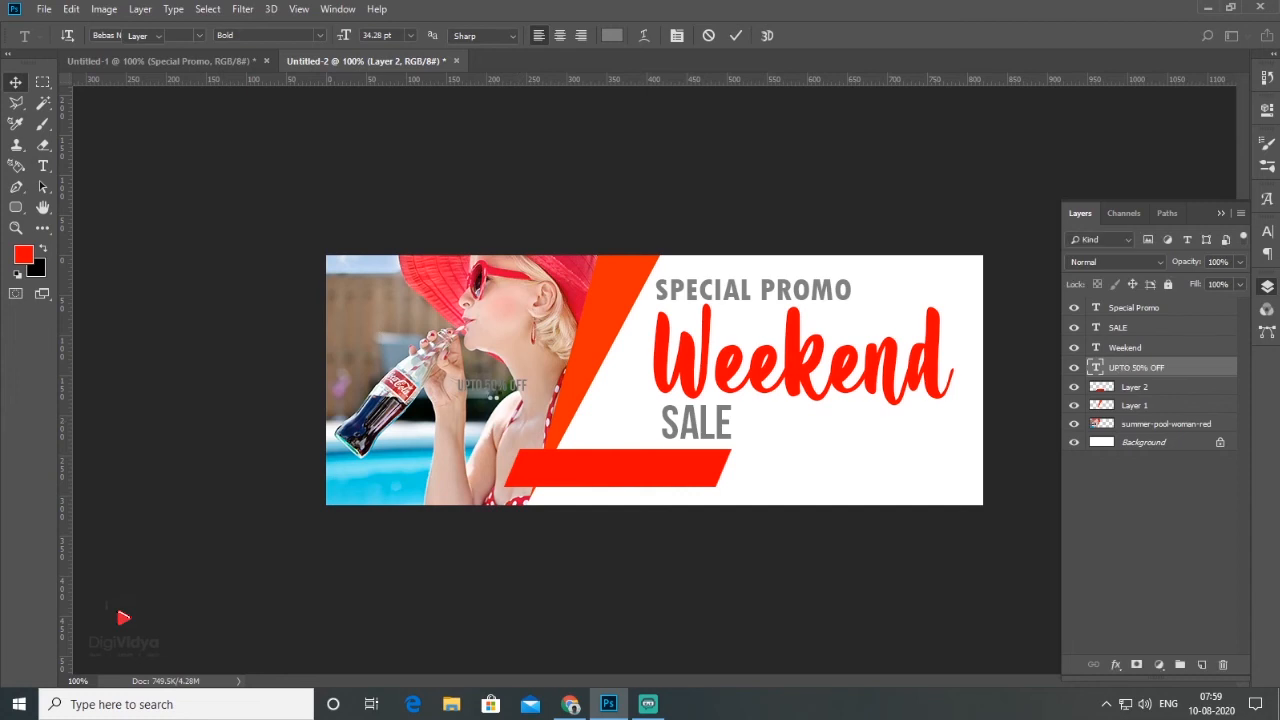
Step: Move the UPTO 50% OFF text onto the slanted red bar and enlarge it to about 240%
drag(495, 393, 678, 470)
key(ctrl+t)
key(Return)
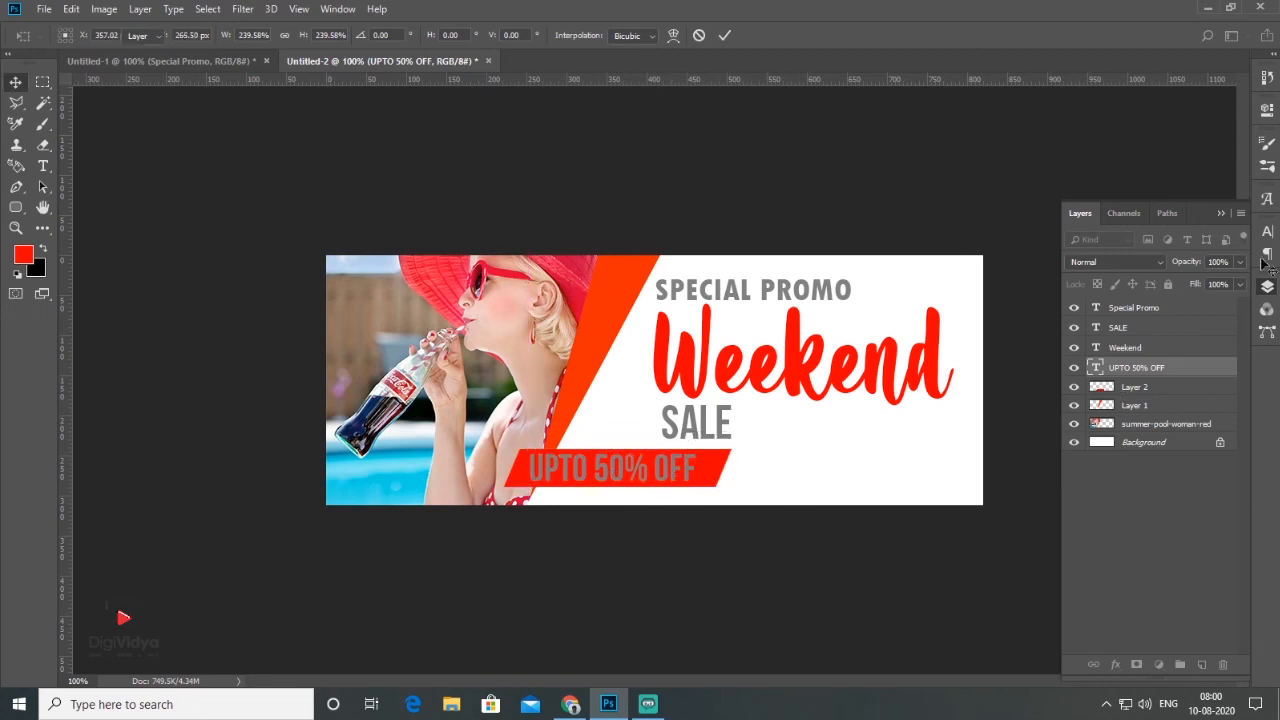
Step: Recolour the UPTO 50% OFF text to white ffffff
click(1267, 231)
click(1215, 330)
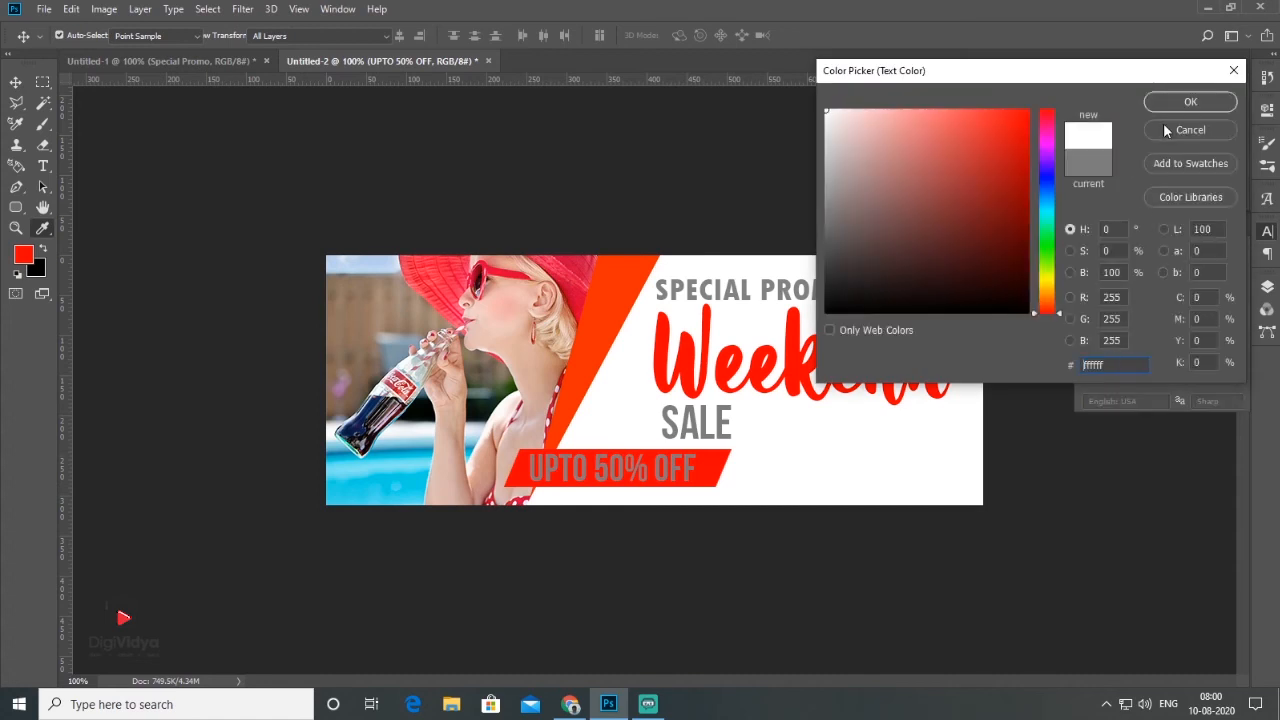
click(1171, 102)
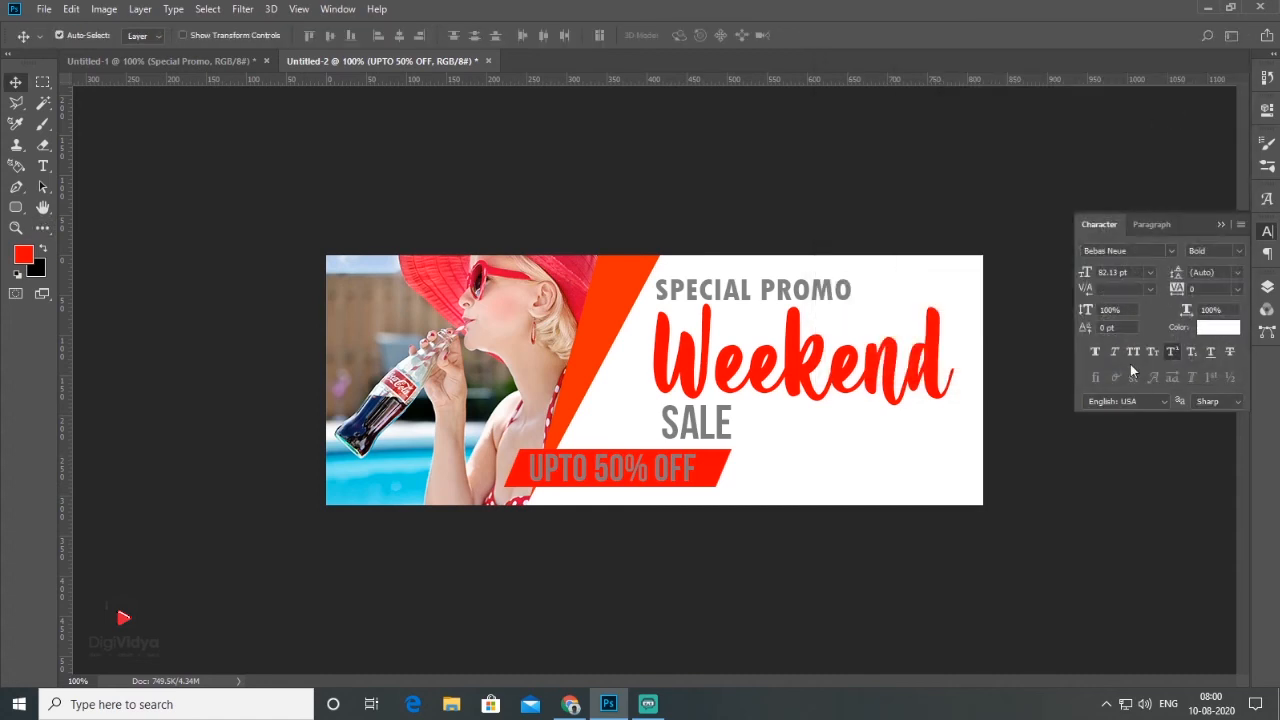
key(ctrl+Return)
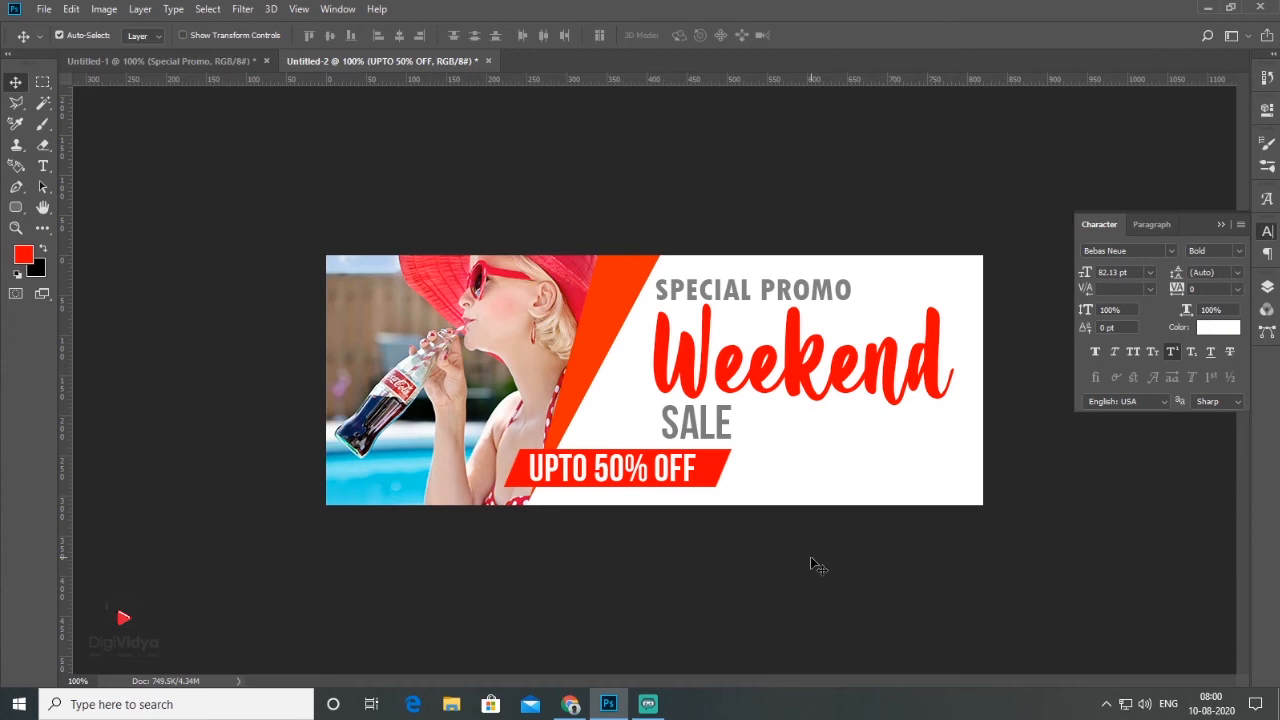
drag(722, 478, 931, 480)
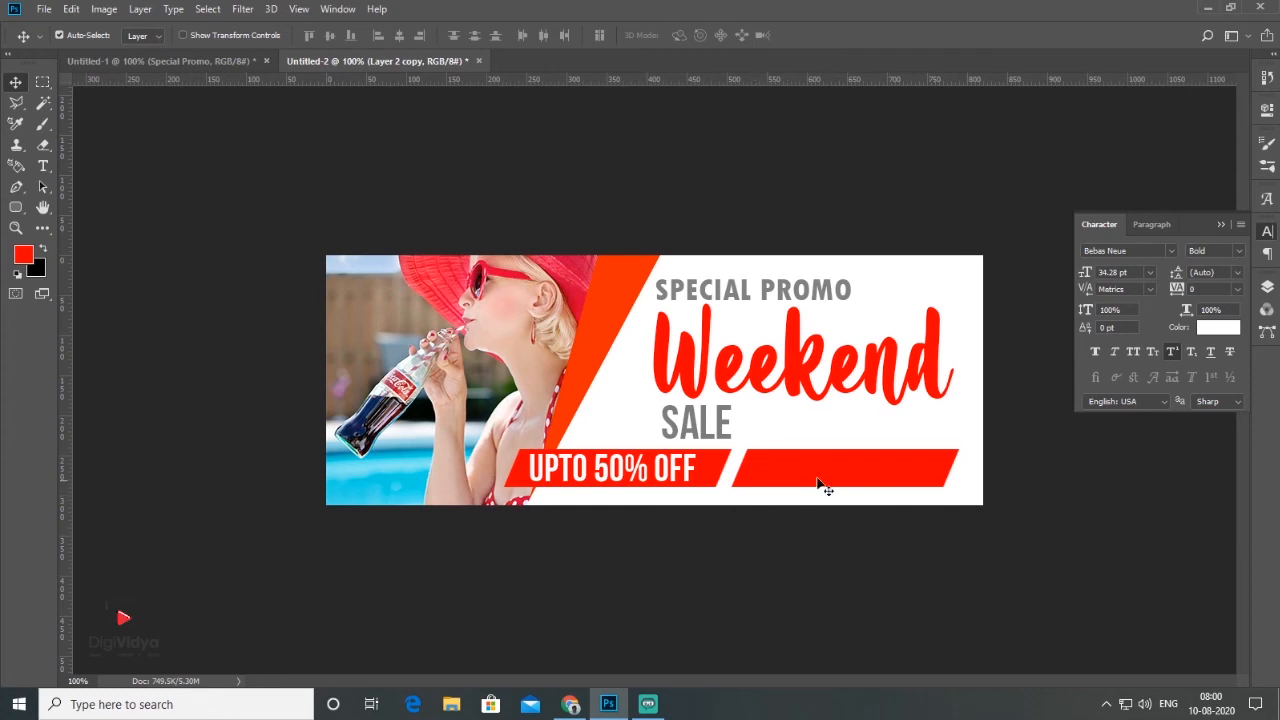
key(ctrl+e)
key(Delete)
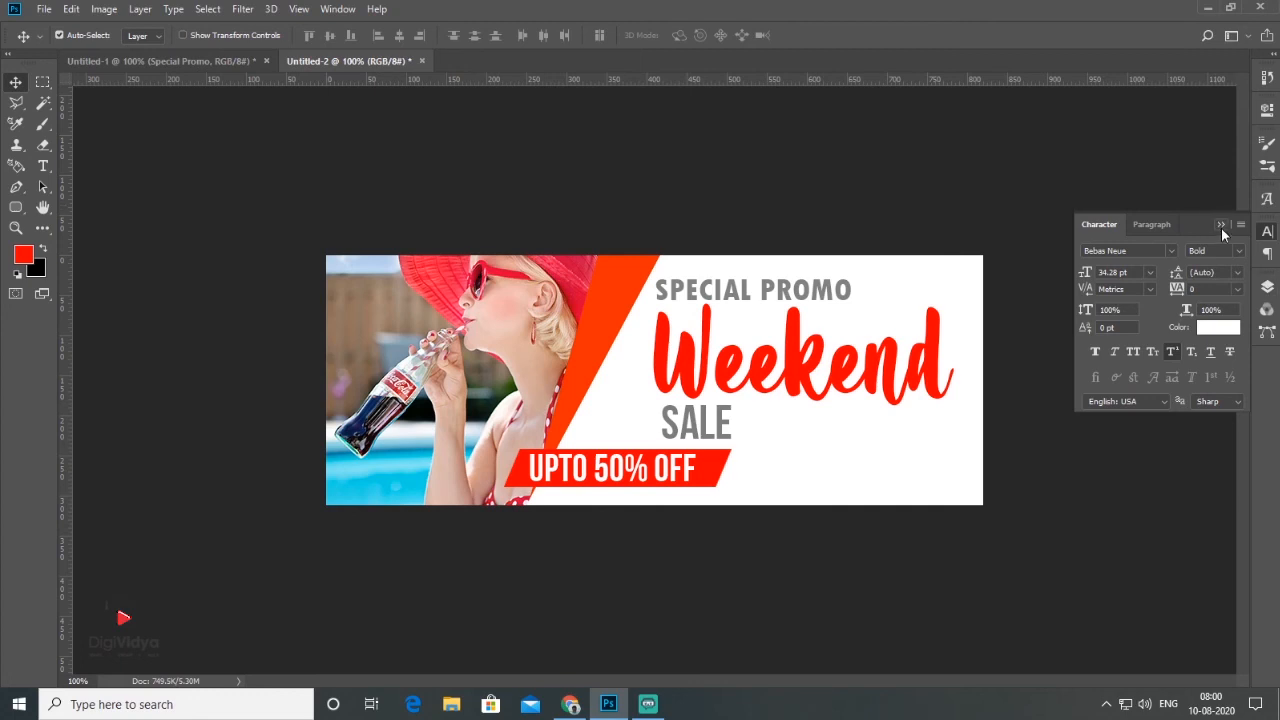
Step: Select the slanted bar and position the second bar with the STARTS FROM 14th AUG. text beside it, leaving no layer selected
click(1221, 226)
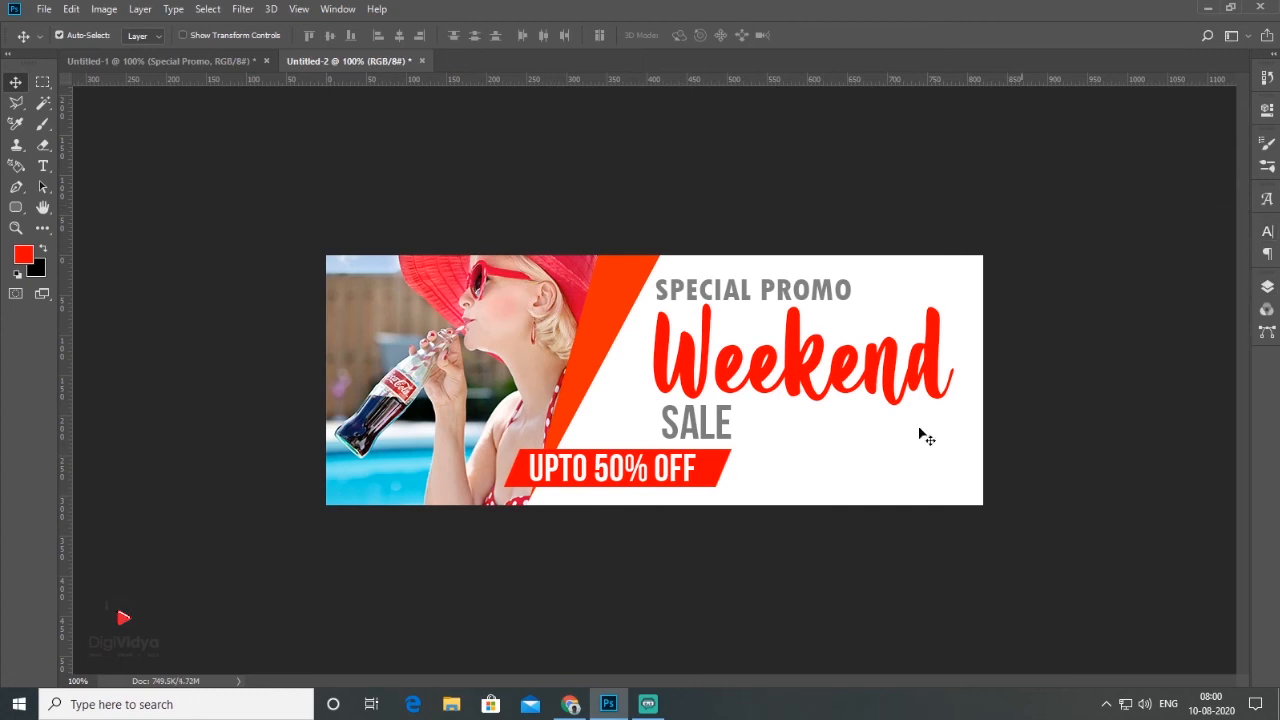
click(1266, 288)
click(712, 482)
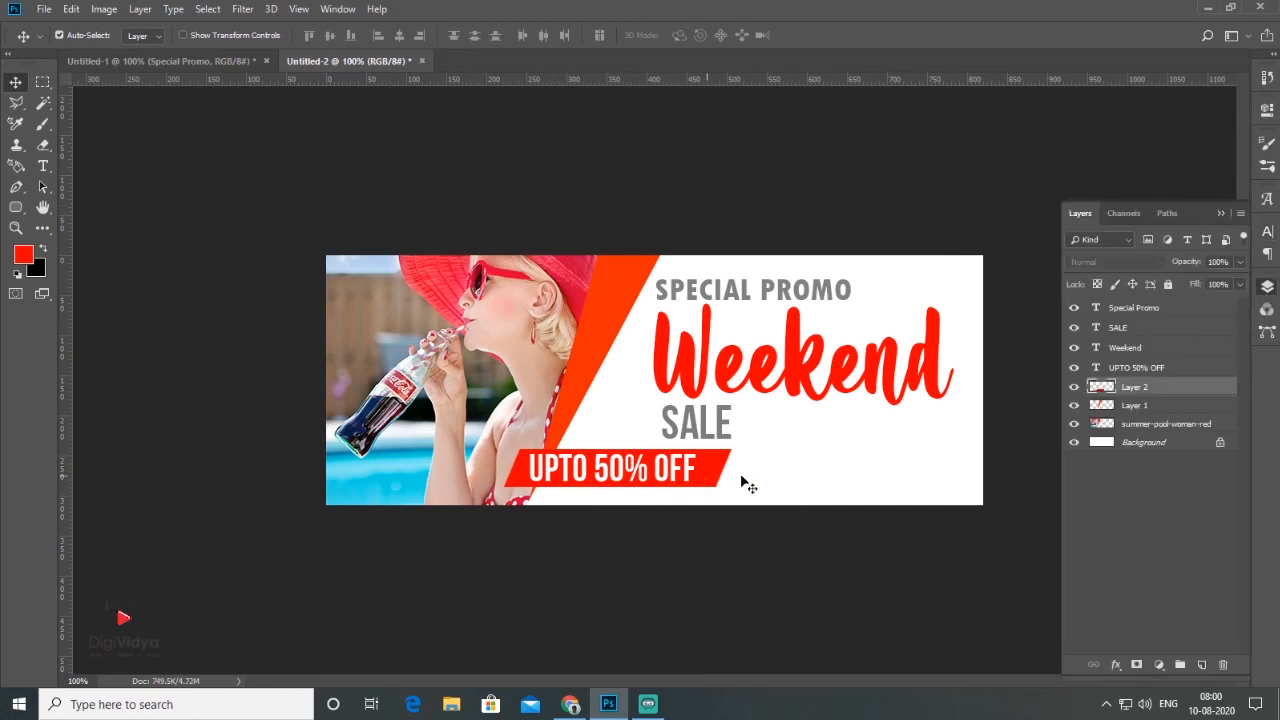
drag(876, 477, 944, 482)
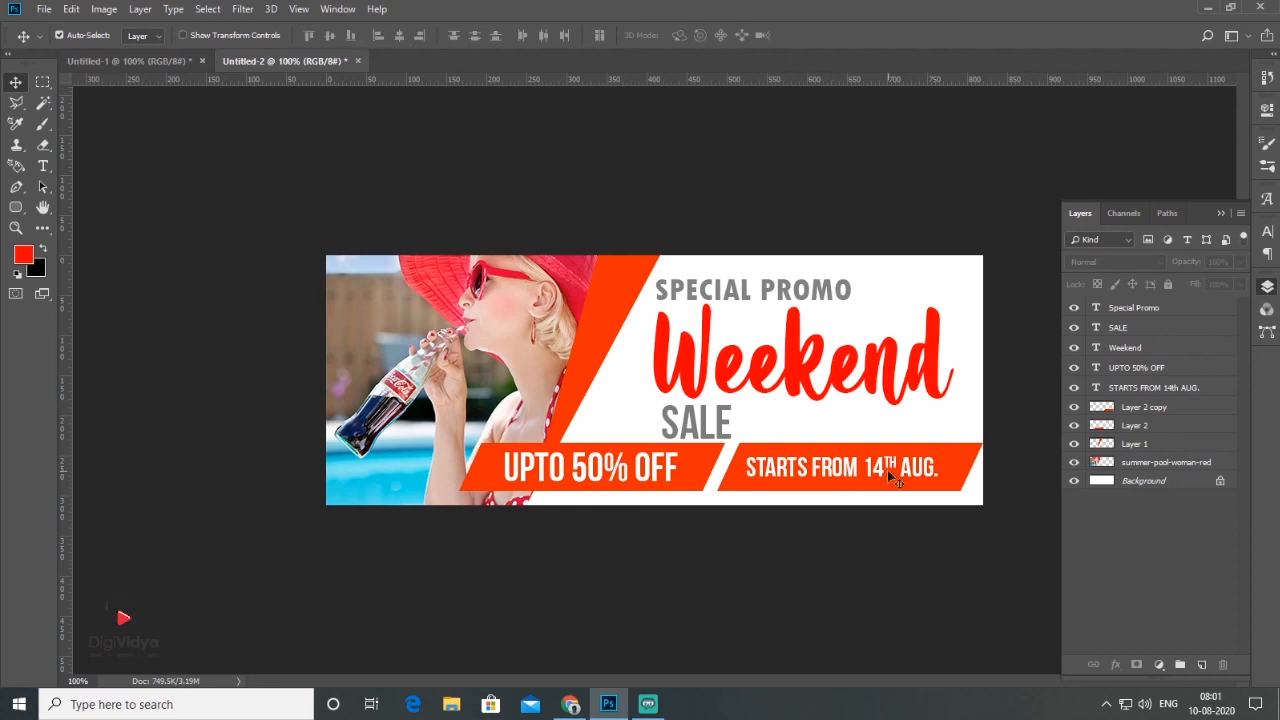
click(930, 472)
click(969, 546)
Step: Add a new white FASHION.com text over the photo in Bebas Neue Bold
click(42, 168)
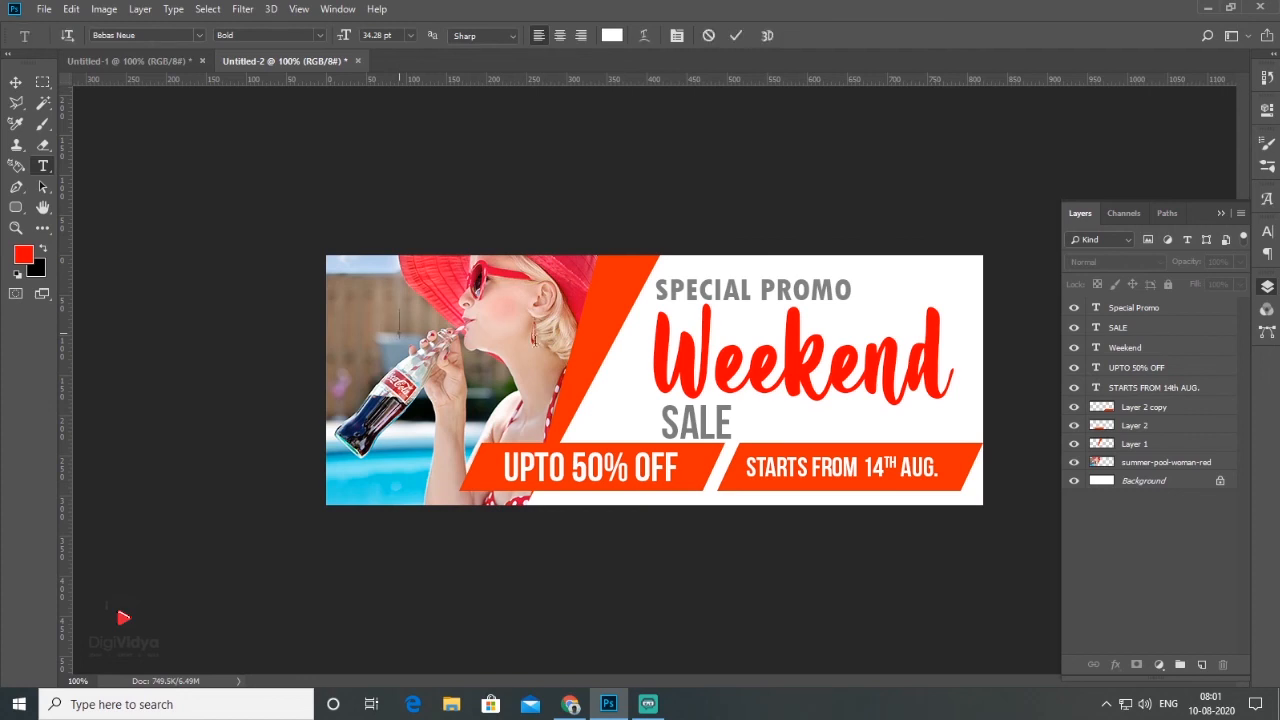
click(536, 348)
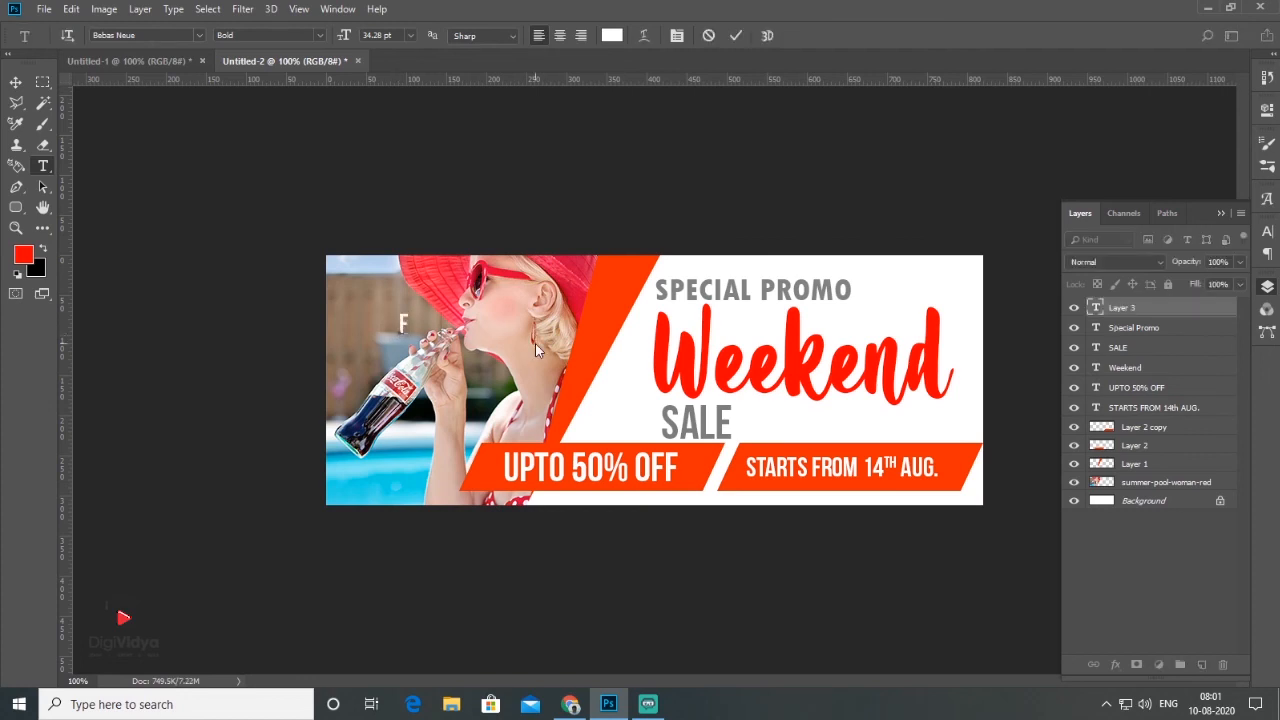
text(FASHION L)
text(OM)
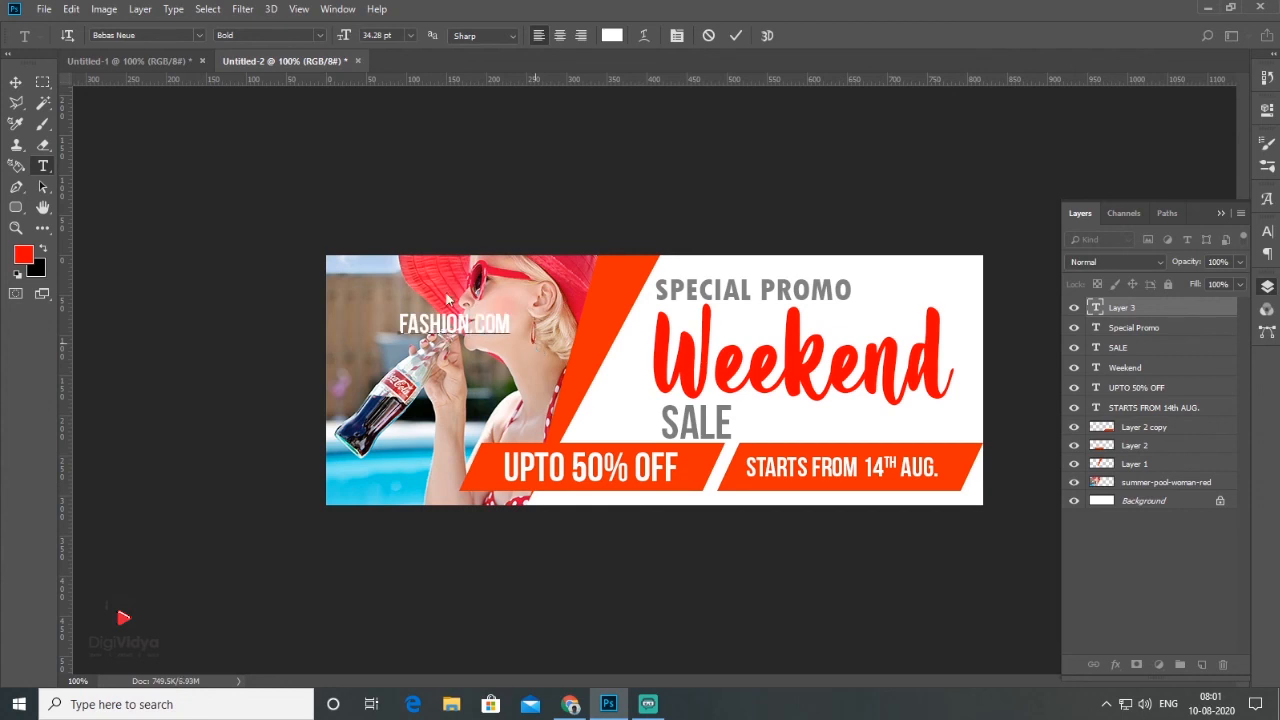
click(17, 86)
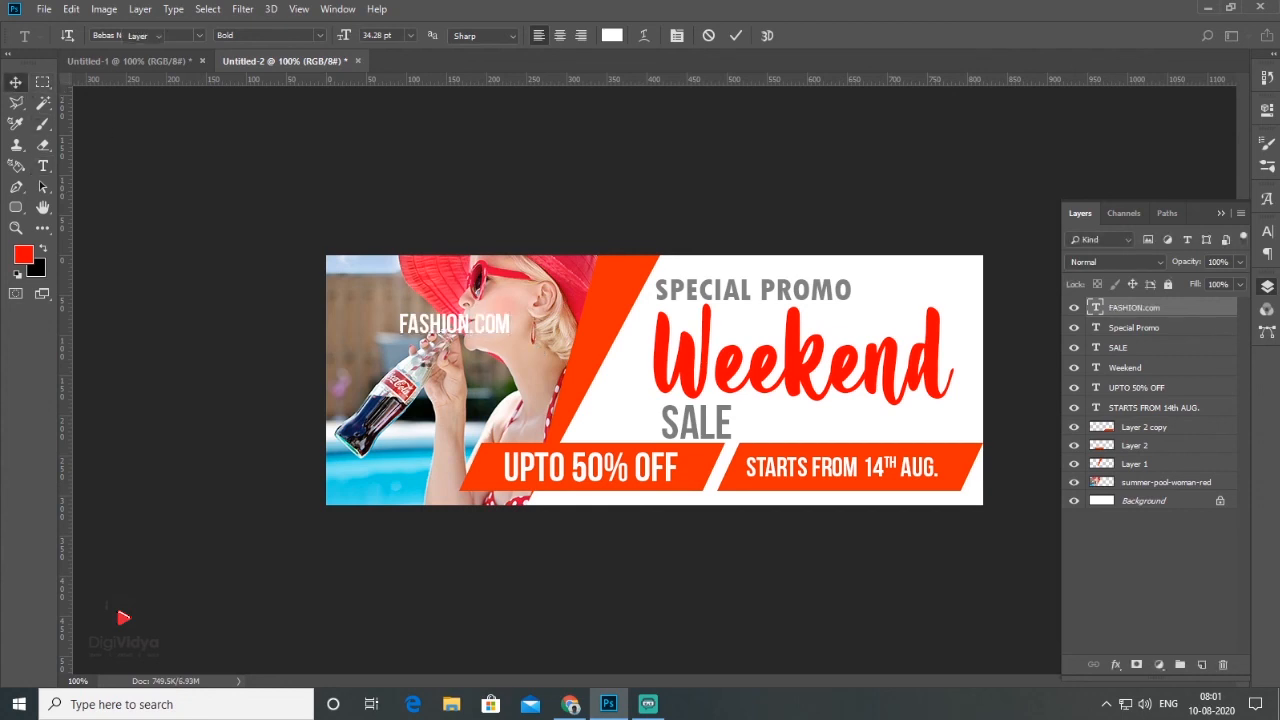
Step: Shrink the FASHION.com text and place it in the photo's upper-left corner
key(ctrl+t)
drag(514, 339, 377, 280)
key(Return)
Step: Nudge the SPECIAL PROMO, Weekend and SALE texts slightly upward to leave space above the slanted bars, and deselect
drag(746, 304, 737, 289)
drag(763, 385, 761, 374)
drag(726, 429, 718, 419)
click(992, 600)
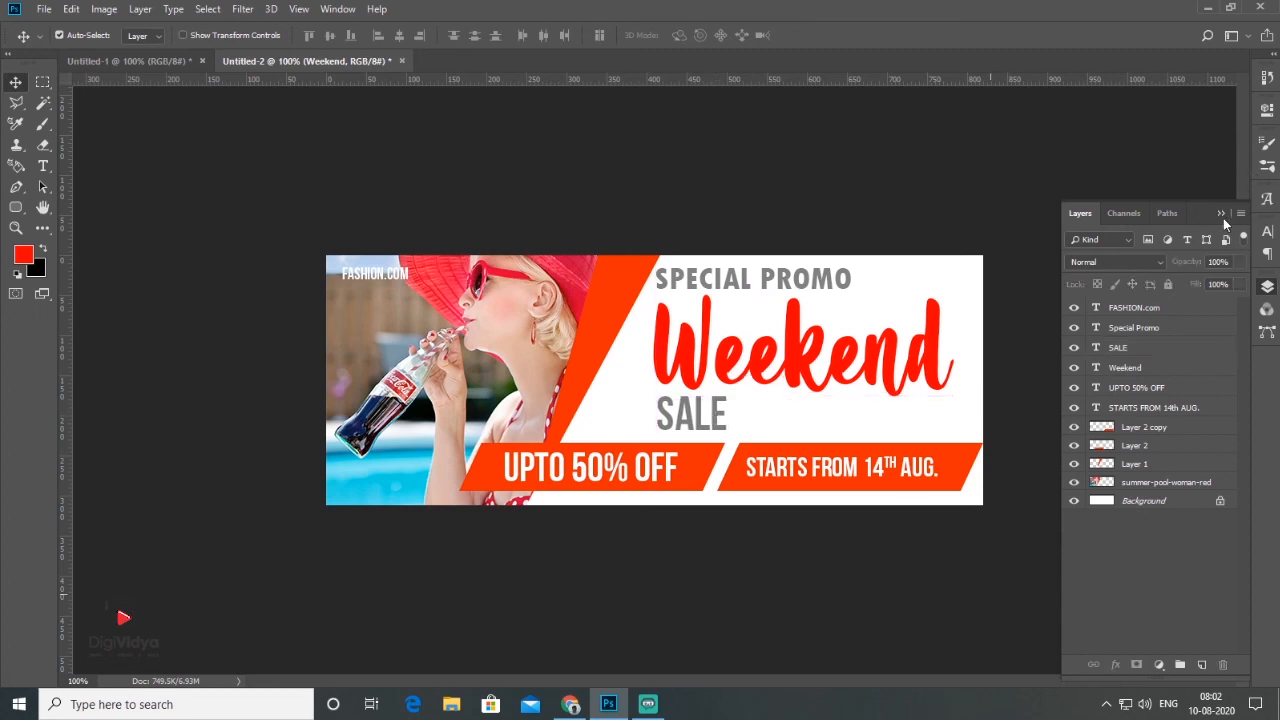
Step: Examine the finished banner up close with the layer list hidden
click(1222, 213)
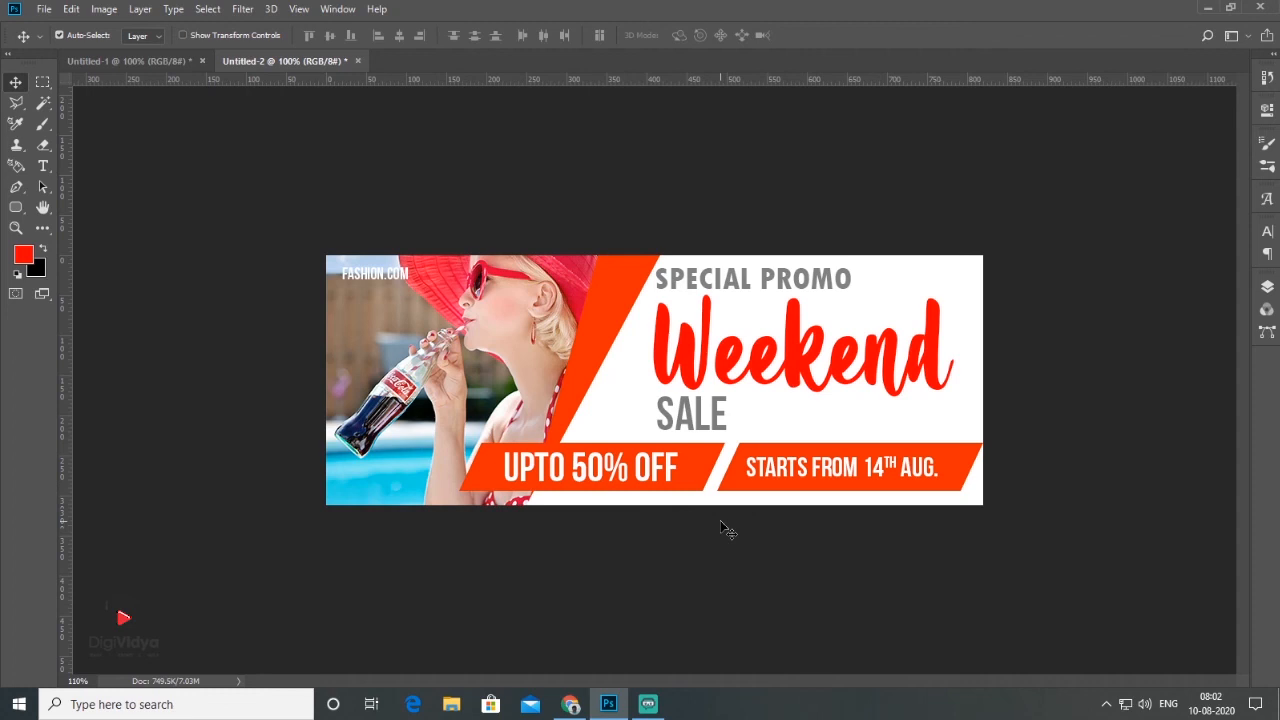
scroll(728, 528, up, 2)
scroll(744, 576, up, 1)
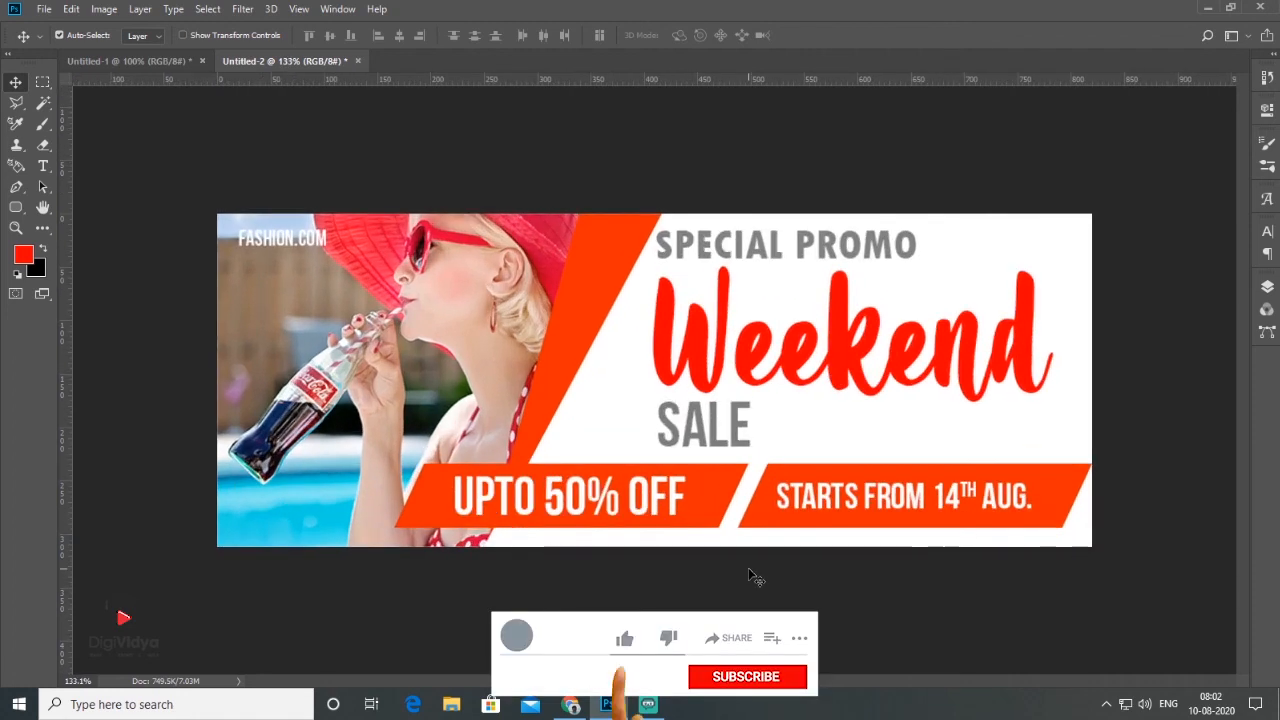